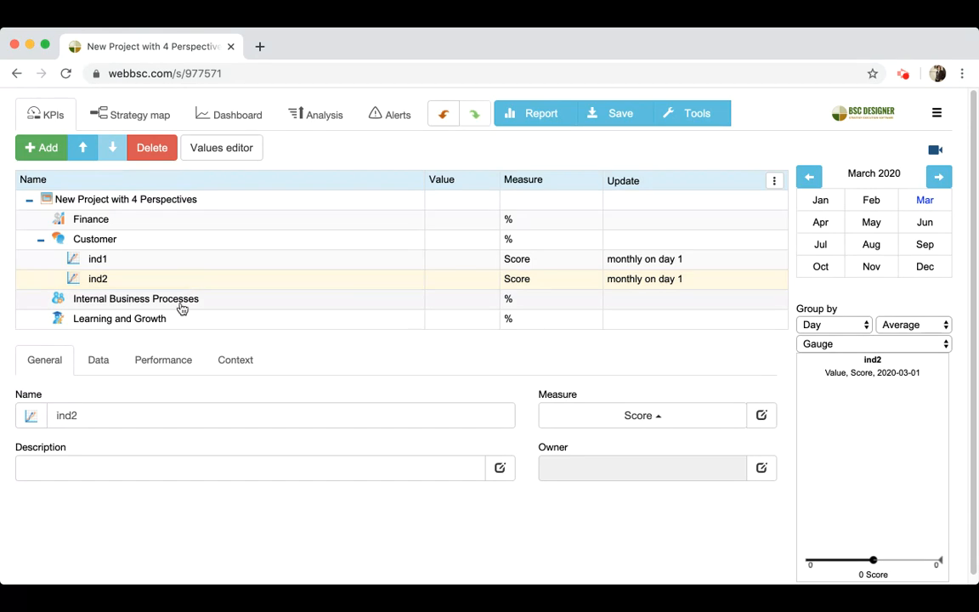
Step: Show the data settings of indicator ind2 and review its update interval without changing it
left_click(98, 361)
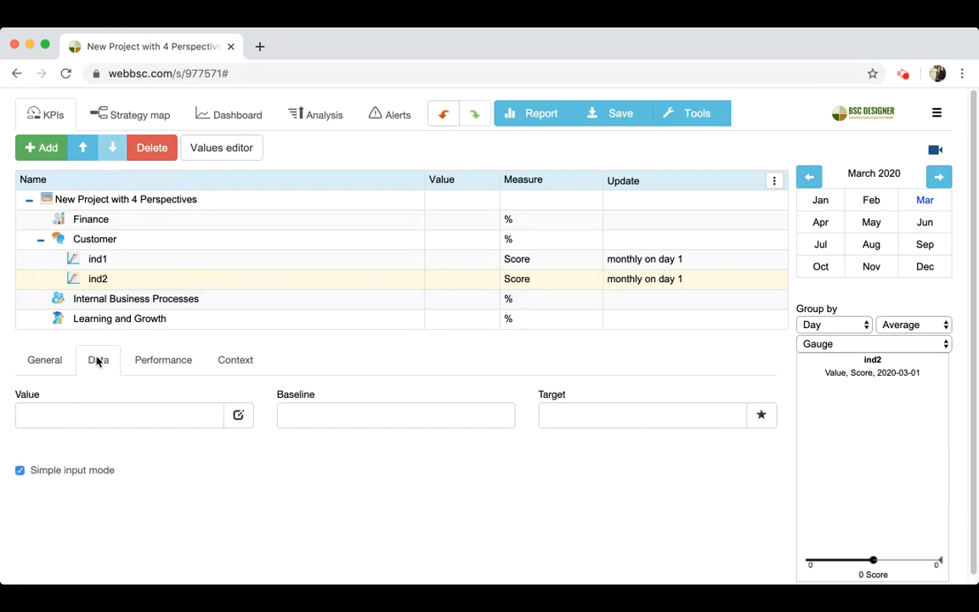
left_click(205, 280)
left_click(107, 286)
left_click(636, 289)
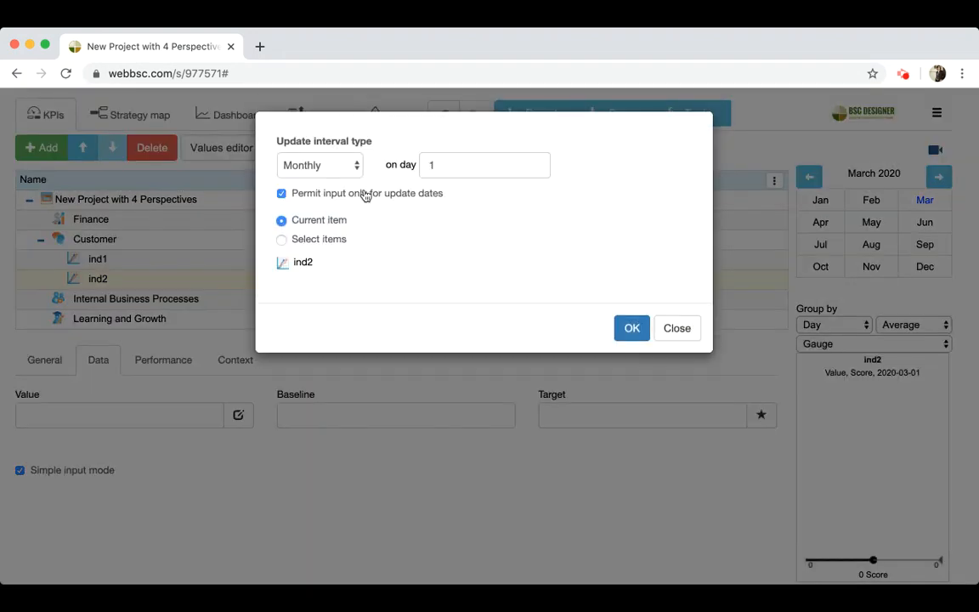
left_click(680, 329)
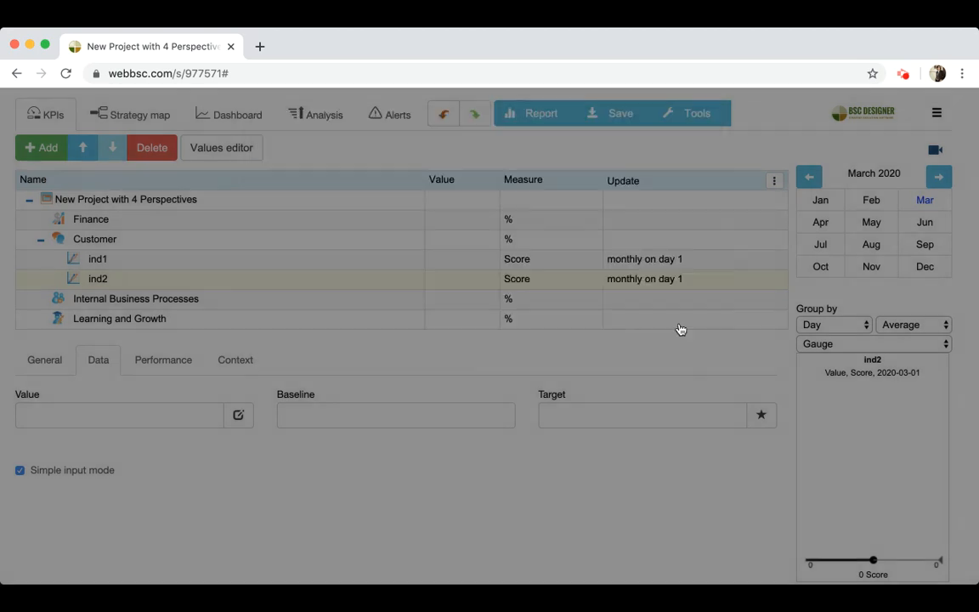
left_click(669, 282)
left_click(676, 328)
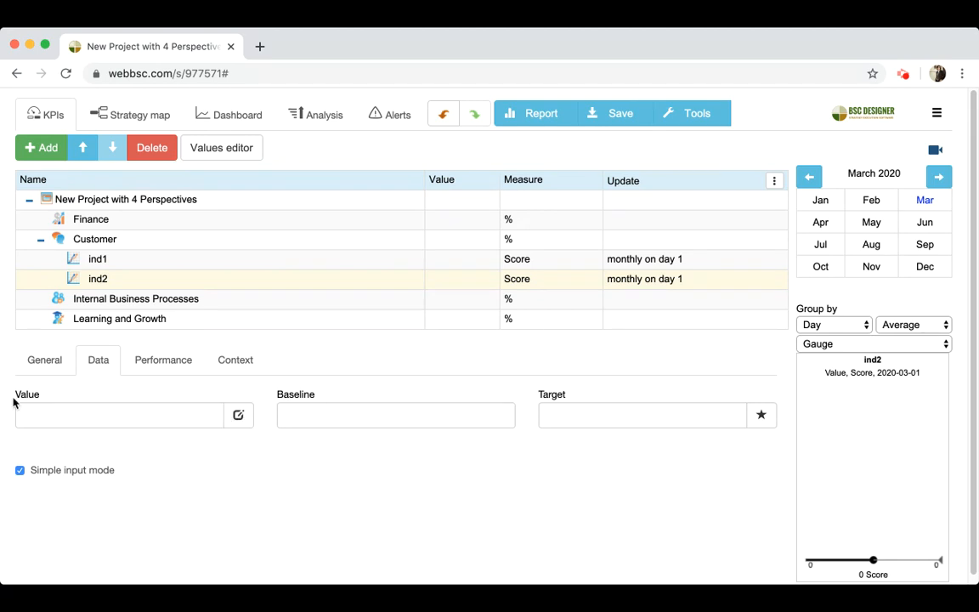
Step: Set up and test an SQL Query data source for ind2: MySQL, server 67.20.63.32, port 3306, database web_sql_test, with the database login and password
left_click(233, 416)
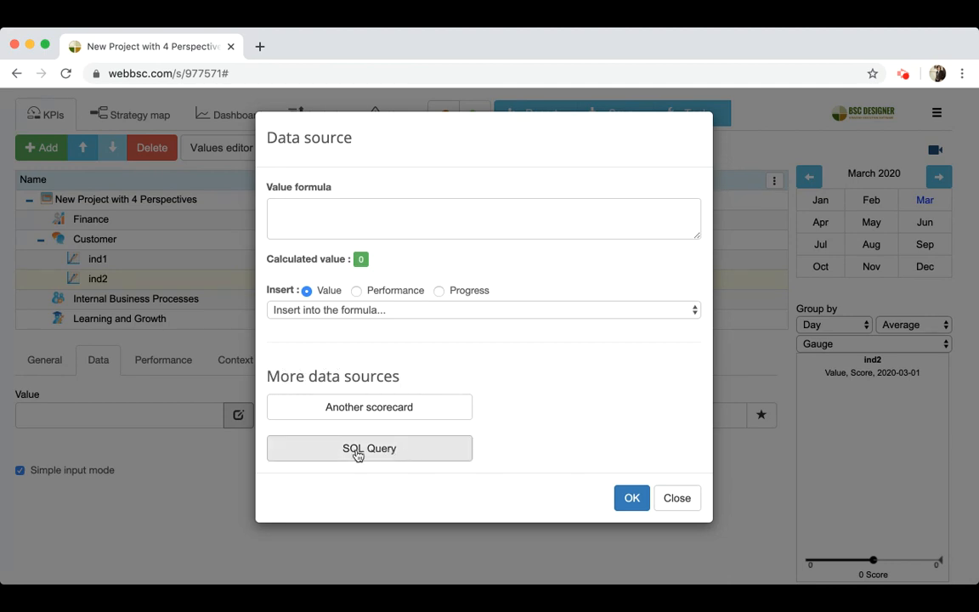
left_click(384, 455)
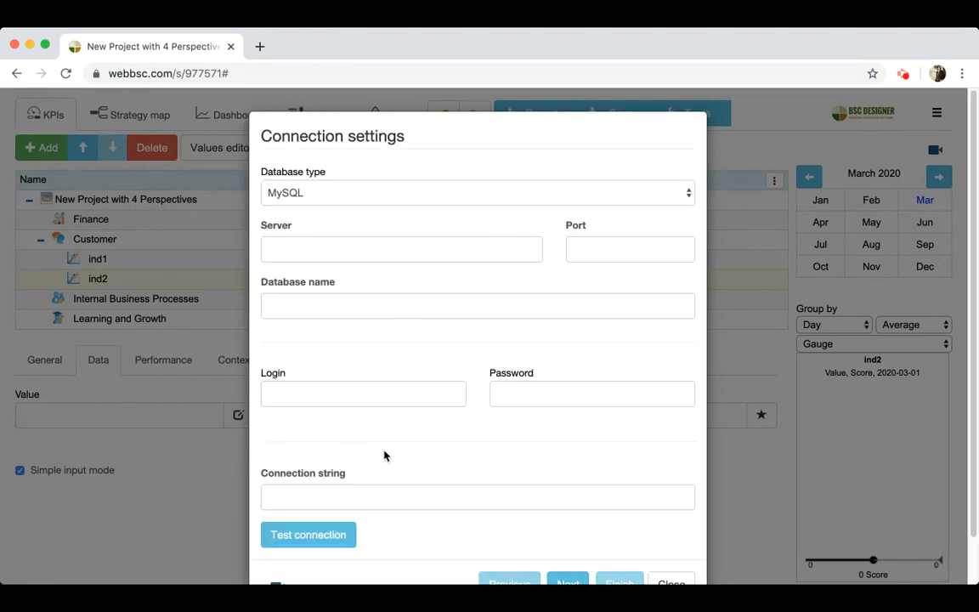
scroll(384, 456, "down", 2)
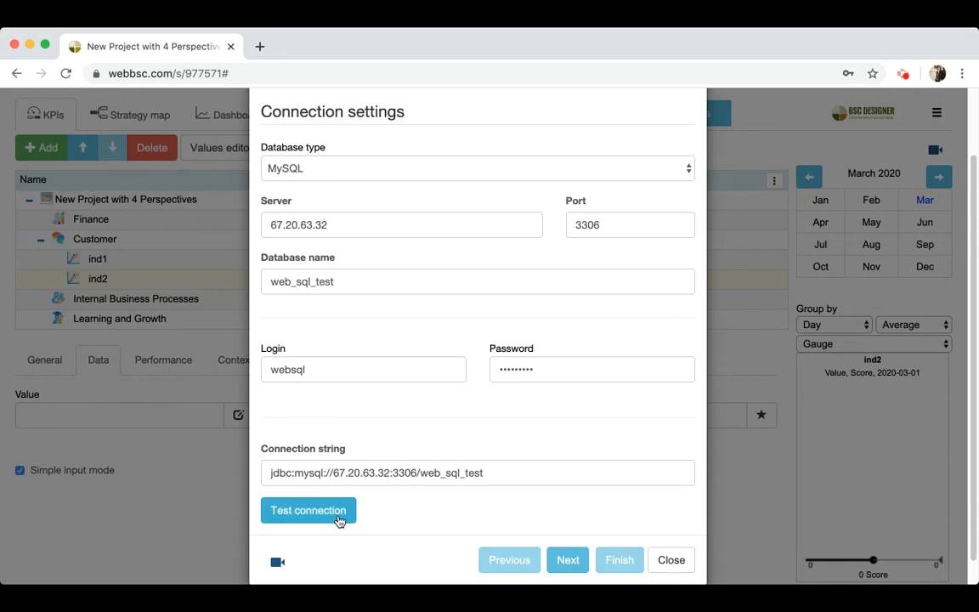
left_click(339, 521)
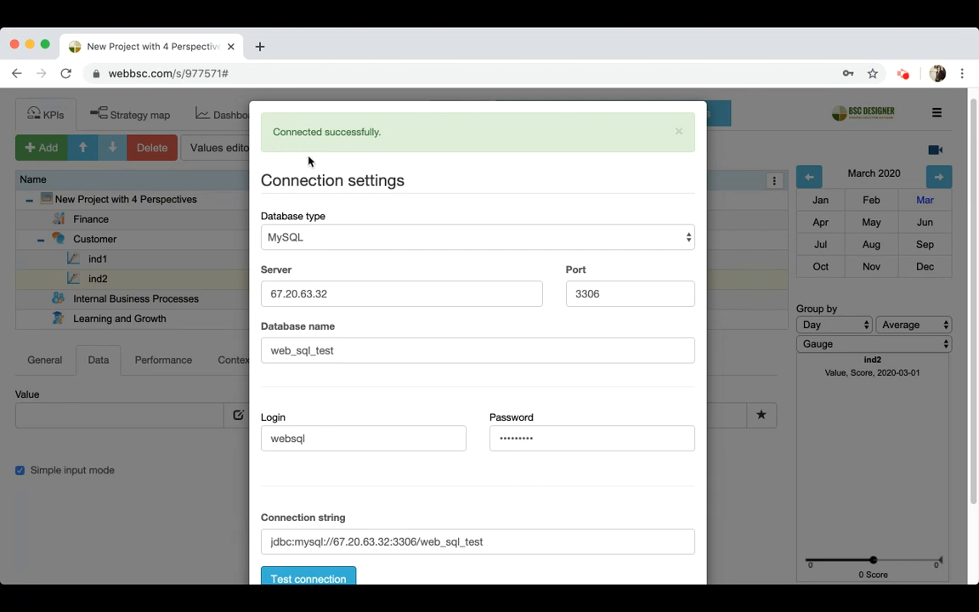
scroll(489, 225, "down", 2)
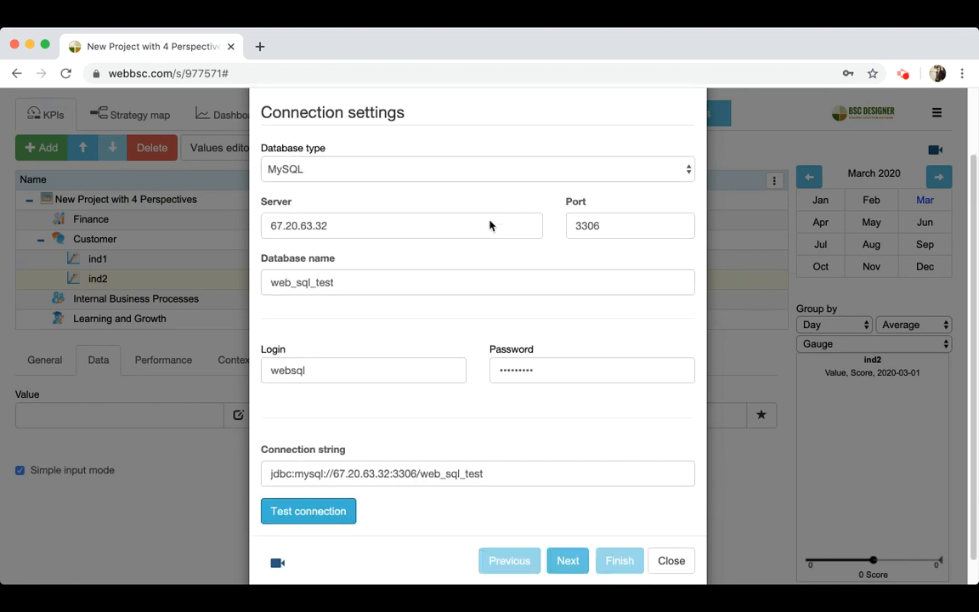
scroll(491, 224, "down", 1)
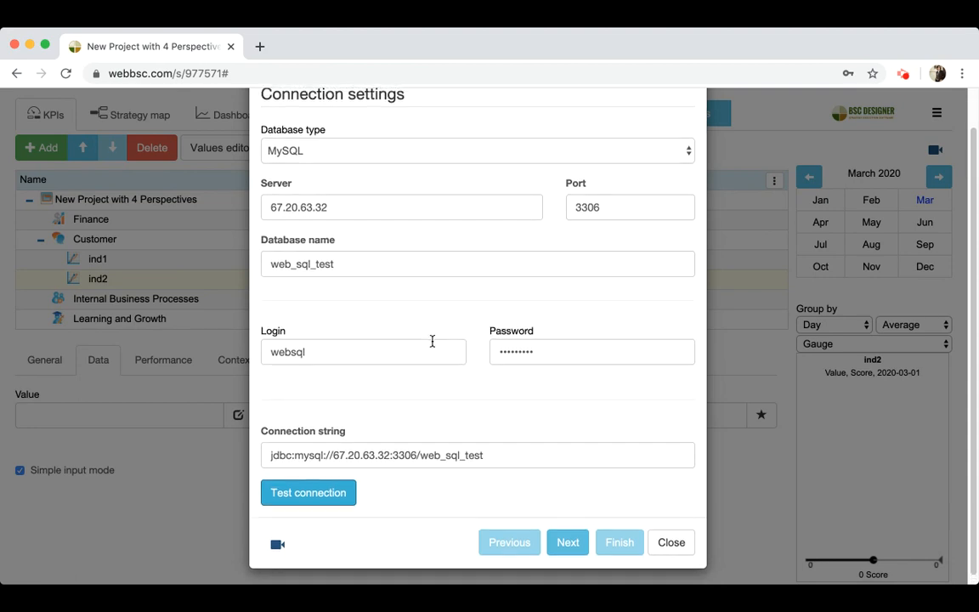
scroll(431, 339, "up", 1)
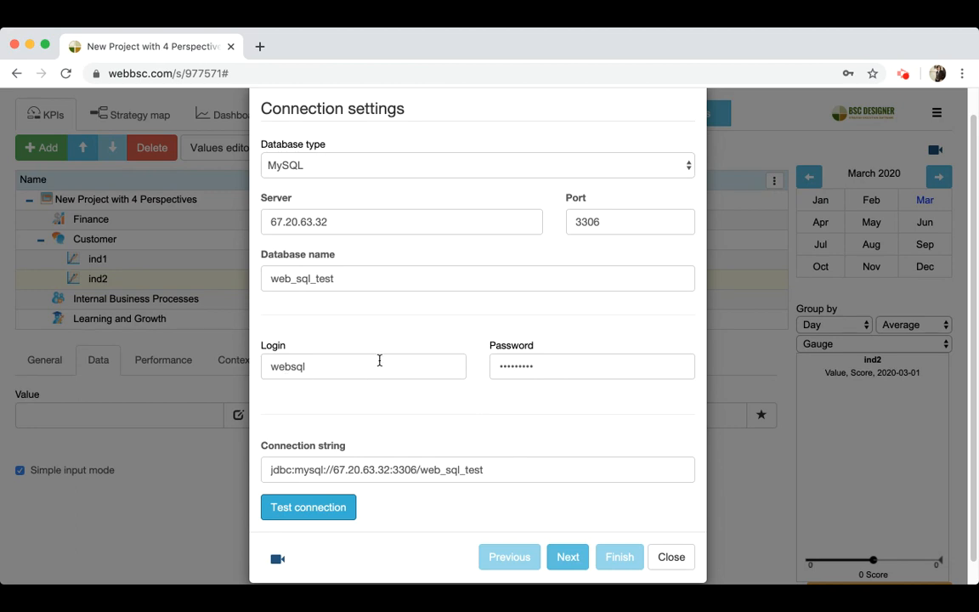
scroll(535, 447, "down", 1)
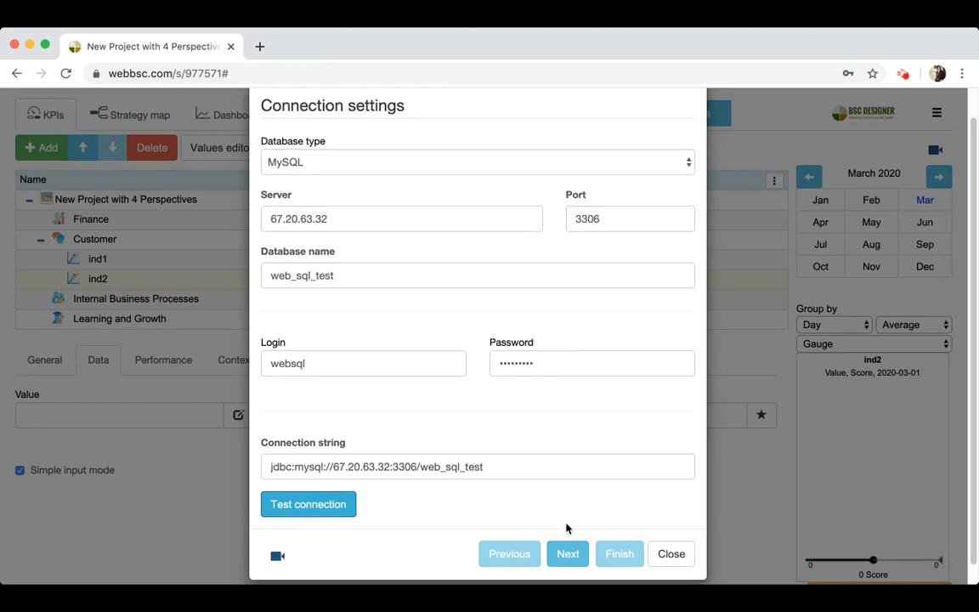
left_click(568, 551)
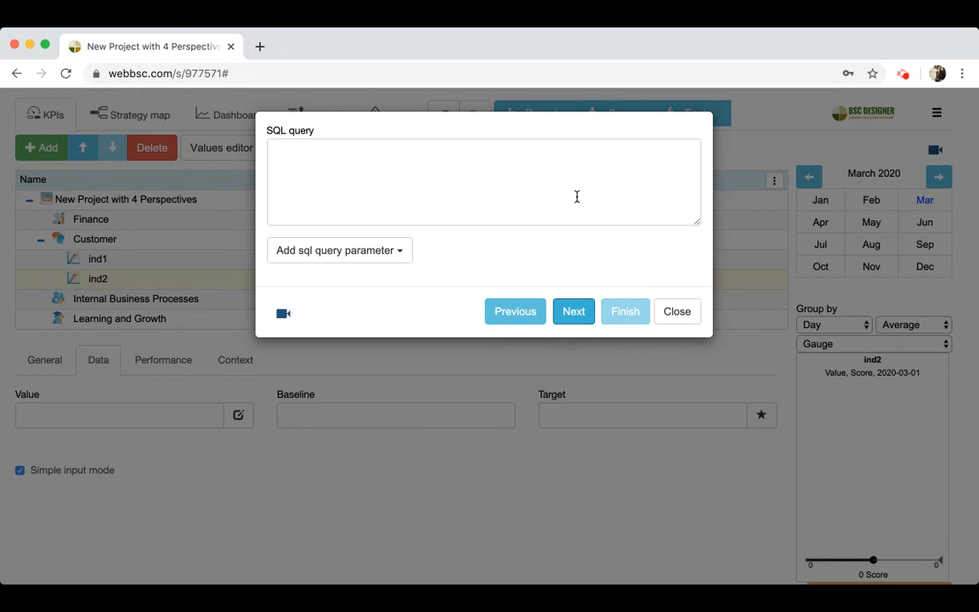
Step: Enter the SQL query "select * from demo", run it and review the returned rows
left_click(500, 185)
type("select * from demo")
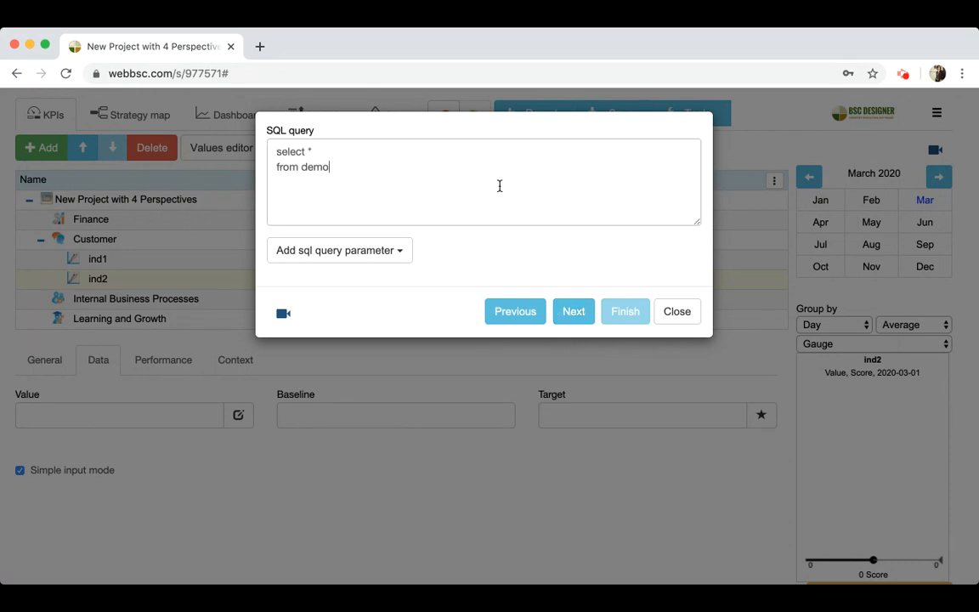
left_click(567, 314)
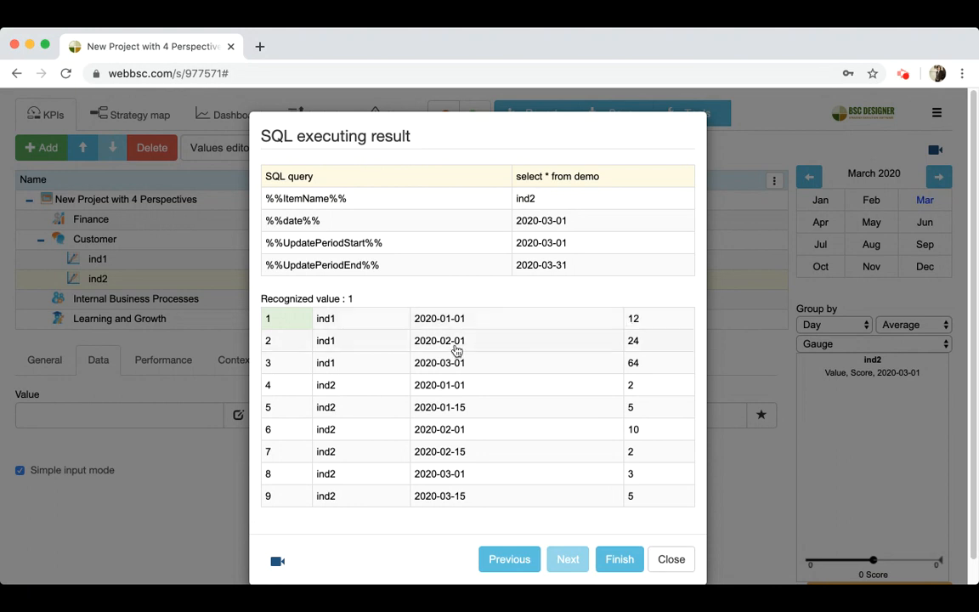
scroll(481, 386, "down", 1)
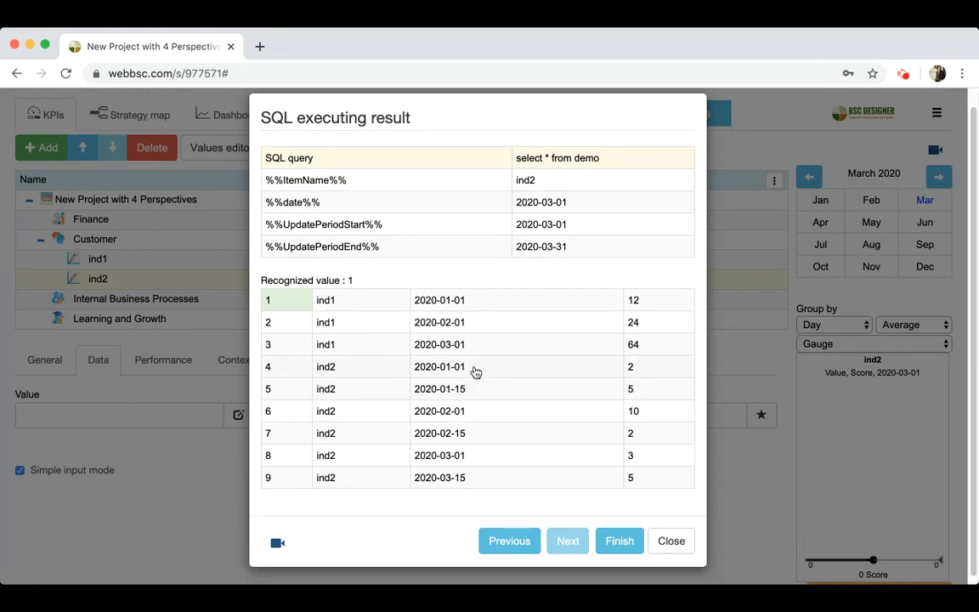
scroll(472, 378, "down", 1)
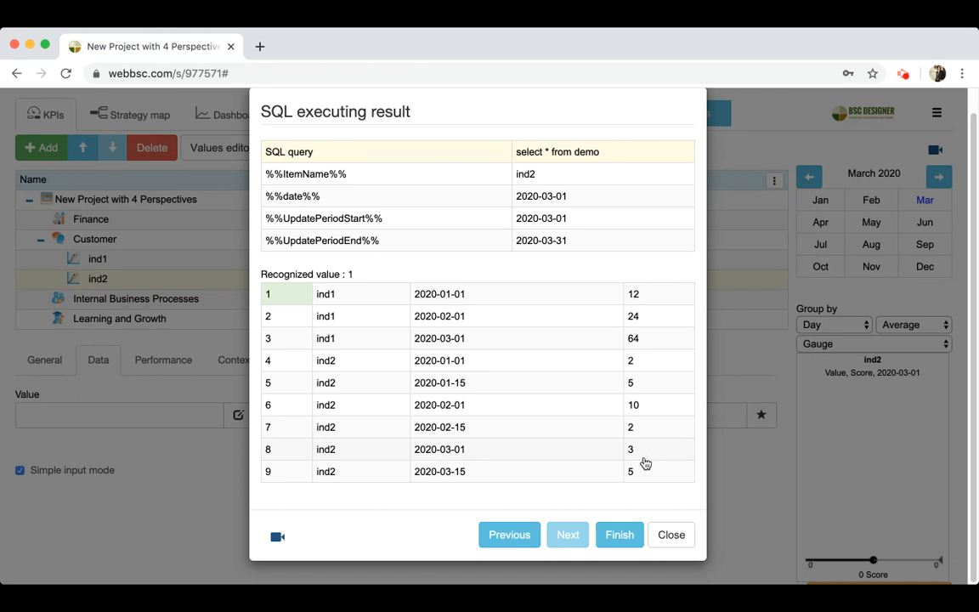
Step: Replace the query with "select value from demo where indicator = %%ItemName%% and date between %%UpdatePeriodStart%% and %%UpdatePeriodEnd%%"
left_click(515, 534)
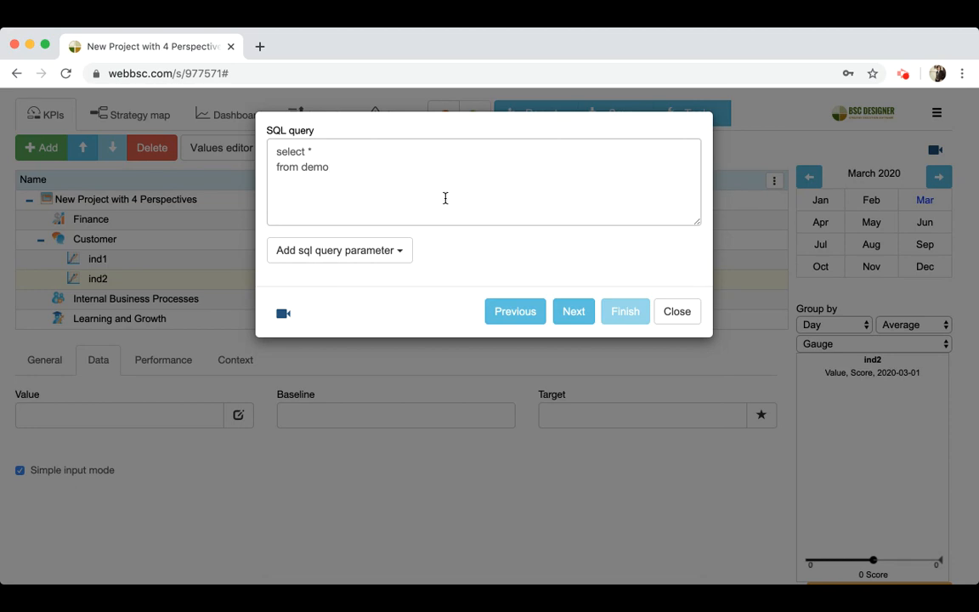
key("ctrl+a")
type("select value from demo where  indicator = %%ItemName%% and date between  %%UpdatePeriodStart%% and  %%UpdatePeriodEnd%%")
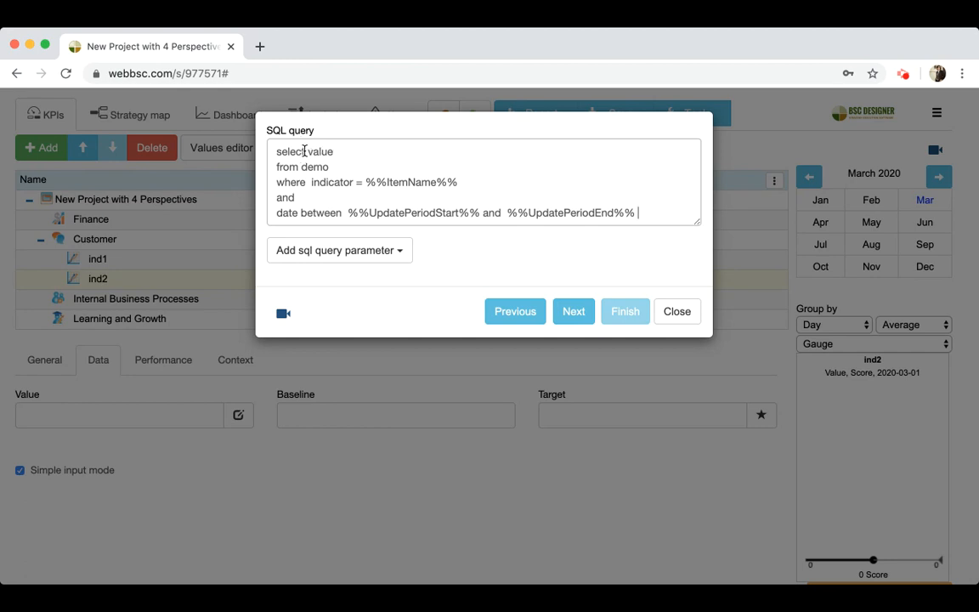
Step: Examine the query's column, table and date conditions against the list of available SQL query parameters
left_click_drag(308, 152, 346, 150)
double_click(315, 167)
double_click(313, 183)
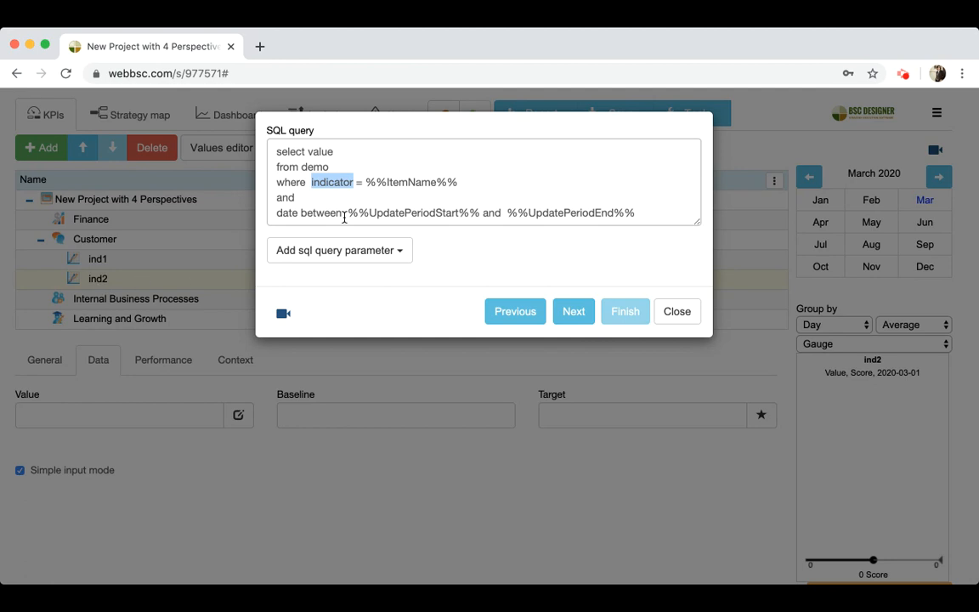
left_click(443, 172)
left_click(361, 258)
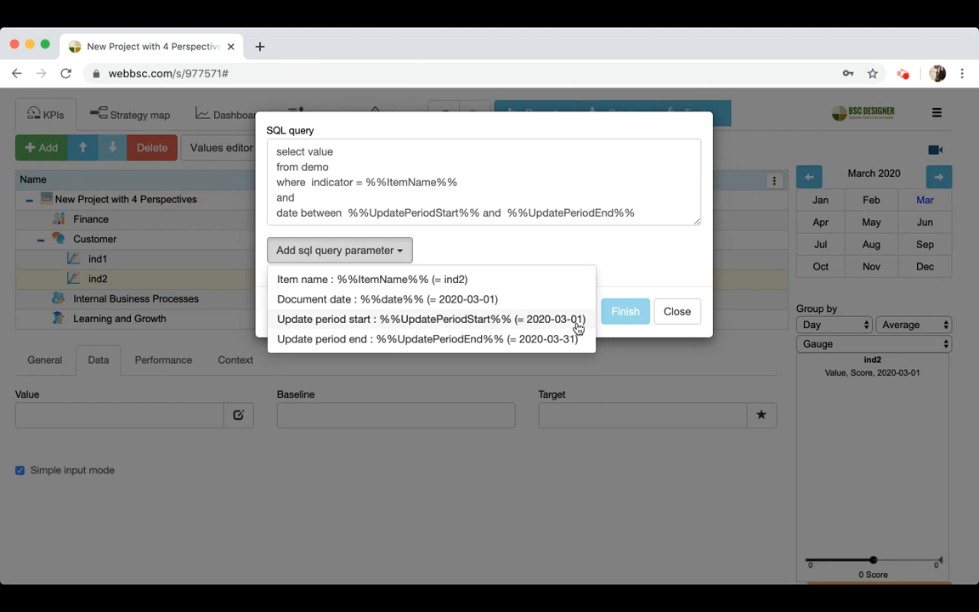
left_click(648, 273)
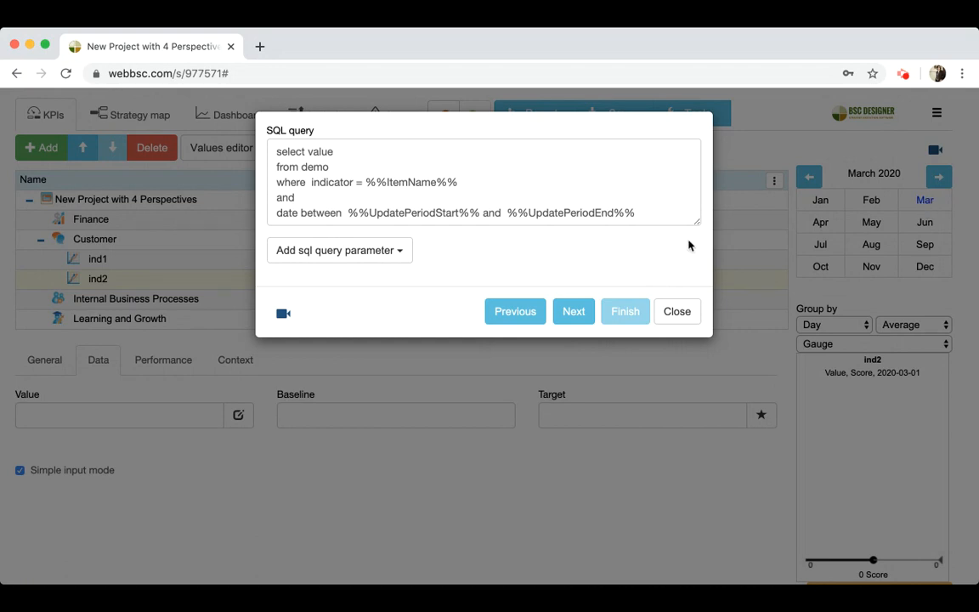
left_click_drag(478, 214, 349, 213)
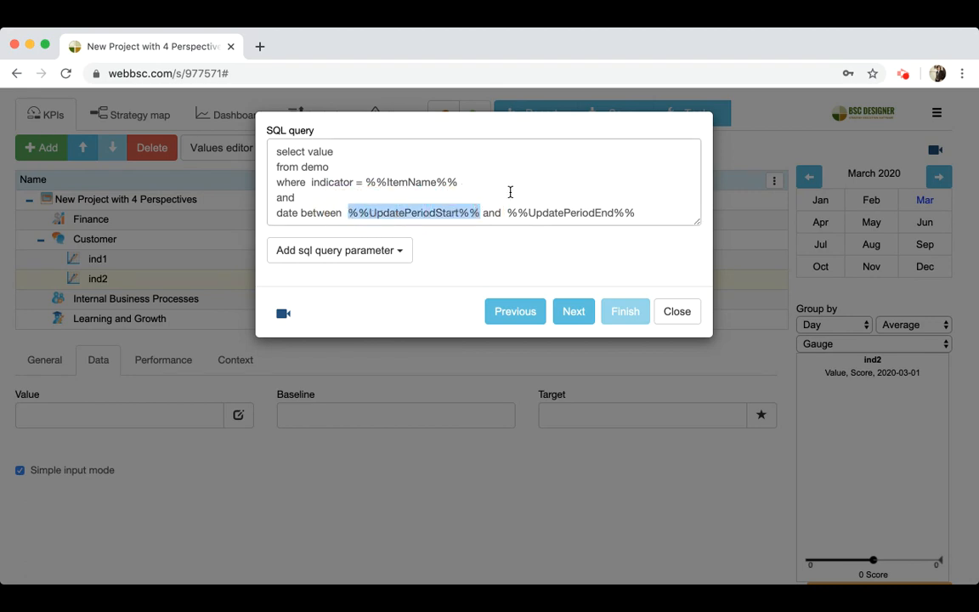
left_click_drag(508, 212, 638, 212)
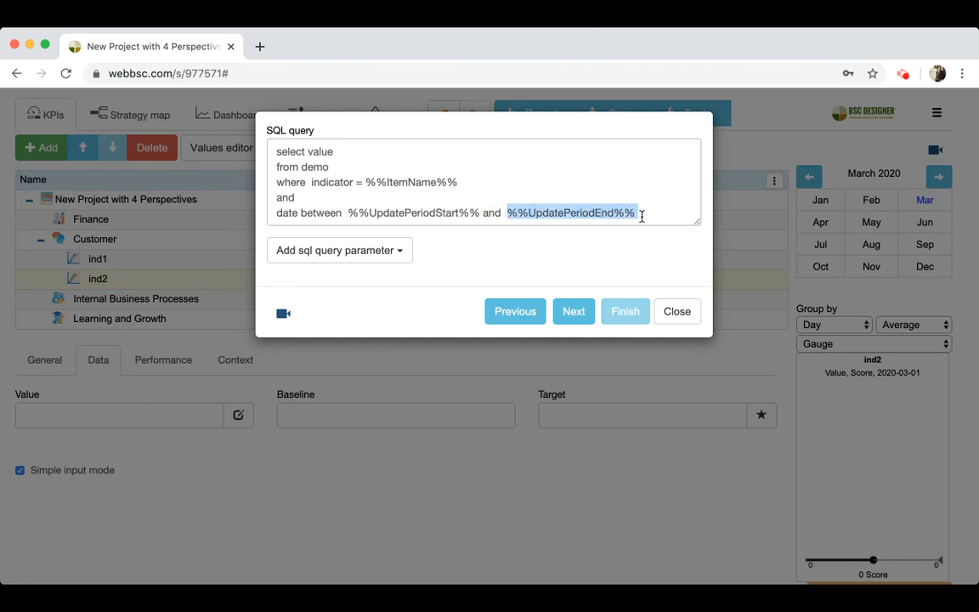
left_click(387, 249)
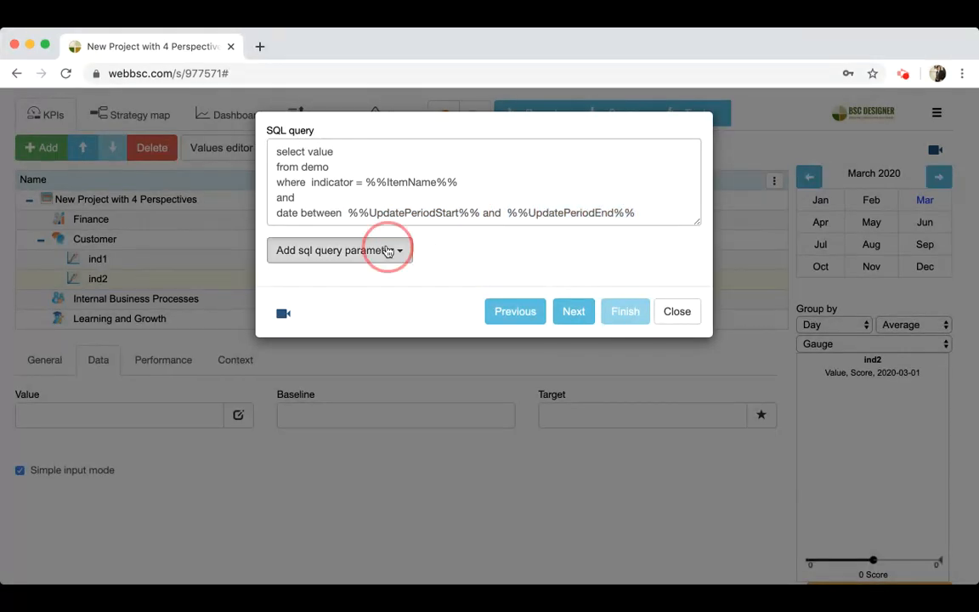
left_click(631, 269)
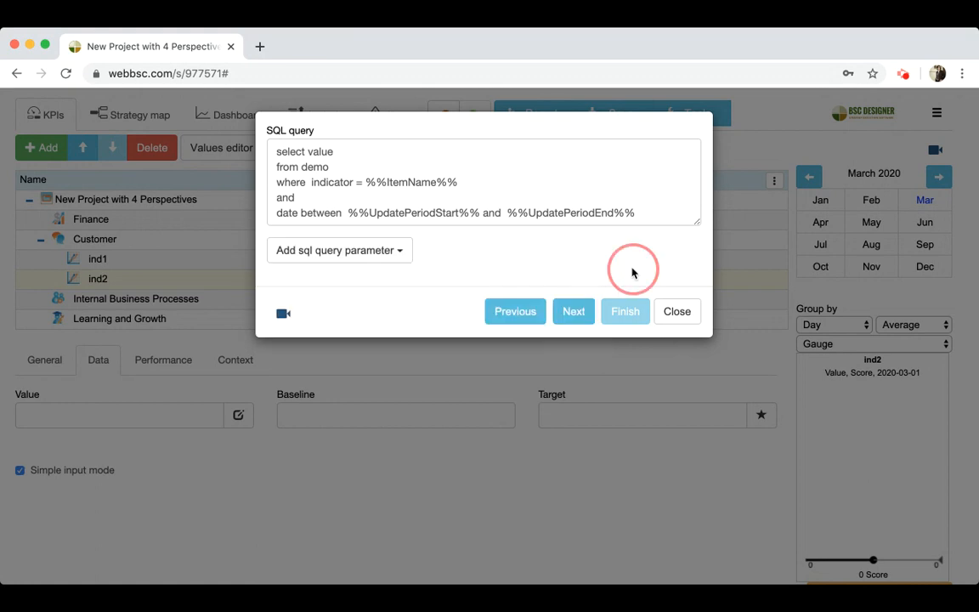
Step: Run the filtered query and check the recognized value in the execution result
left_click(568, 314)
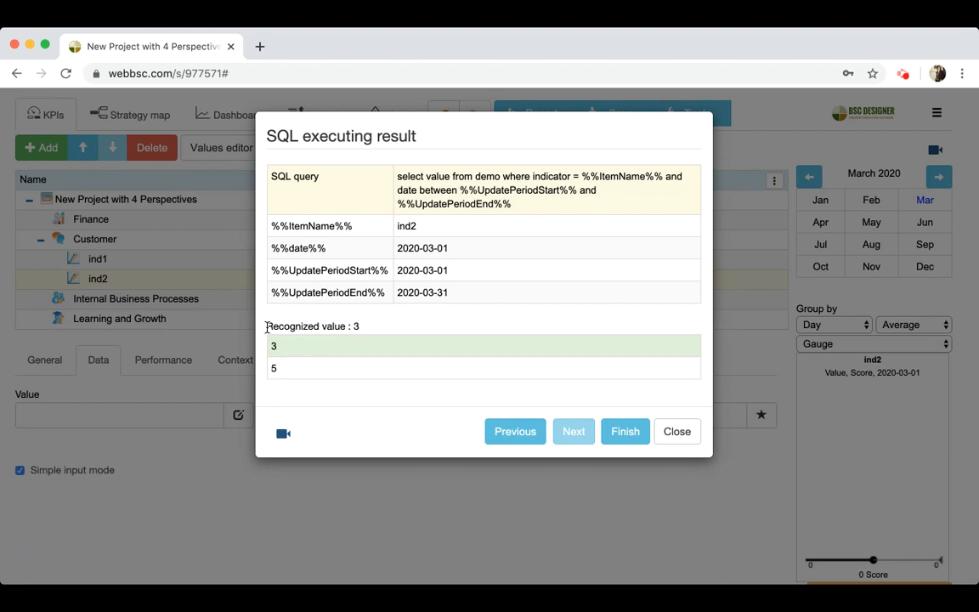
left_click_drag(236, 326, 354, 324)
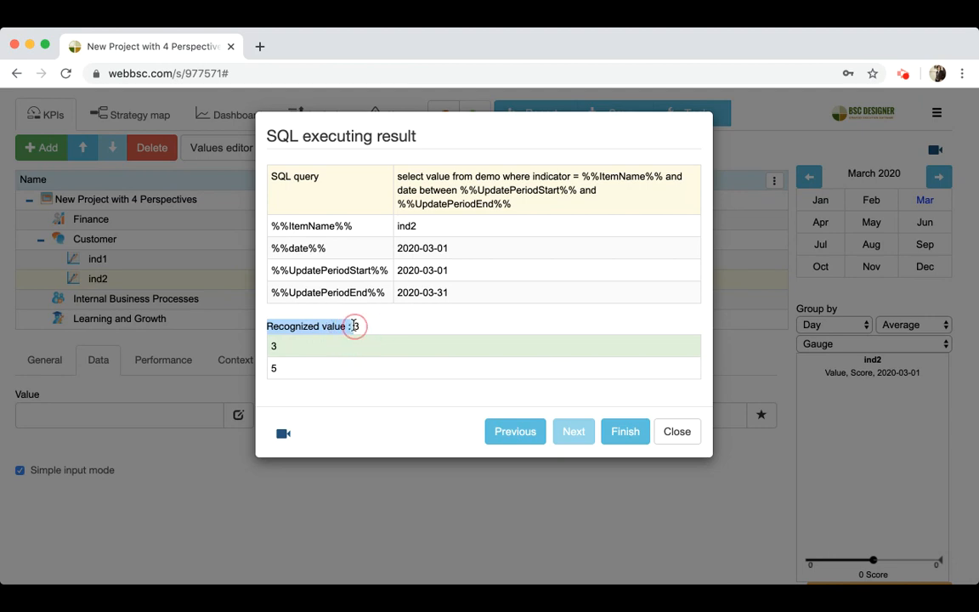
double_click(356, 326)
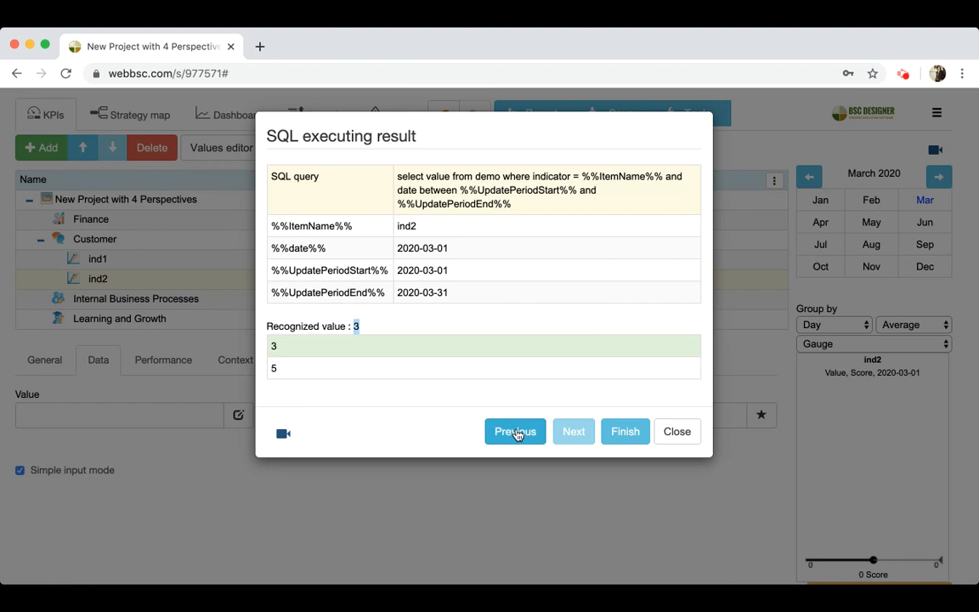
Step: Change the query to select sum(value), run it and finish the setup so the result feeds ind2's value
left_click(515, 432)
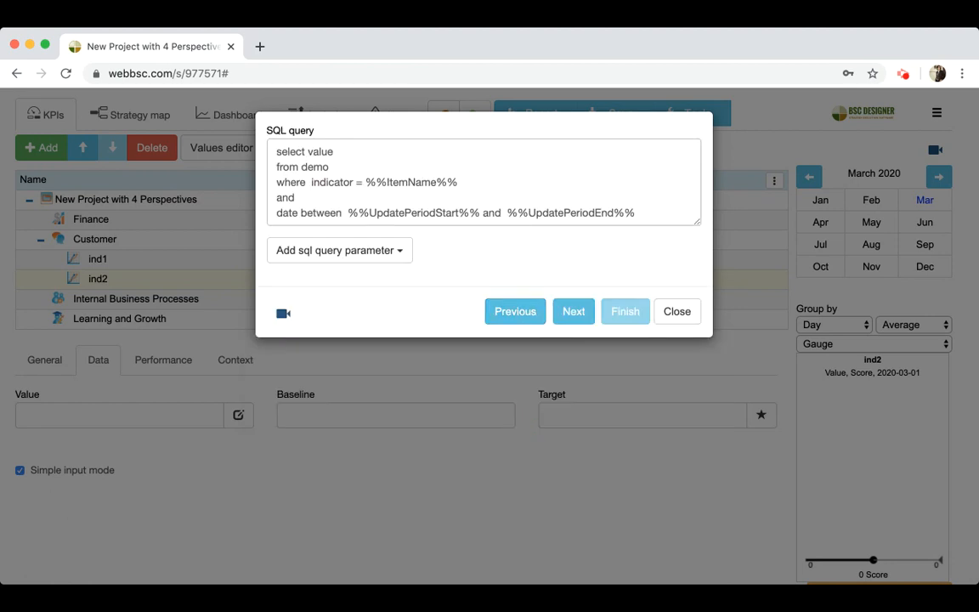
left_click(307, 152)
type("sum(")
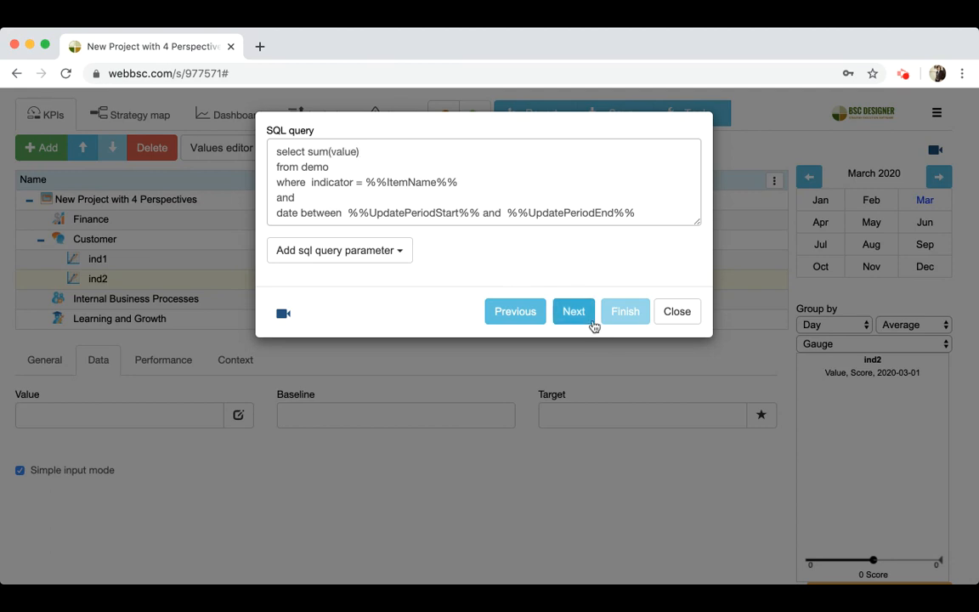
left_click_drag(347, 212, 479, 213)
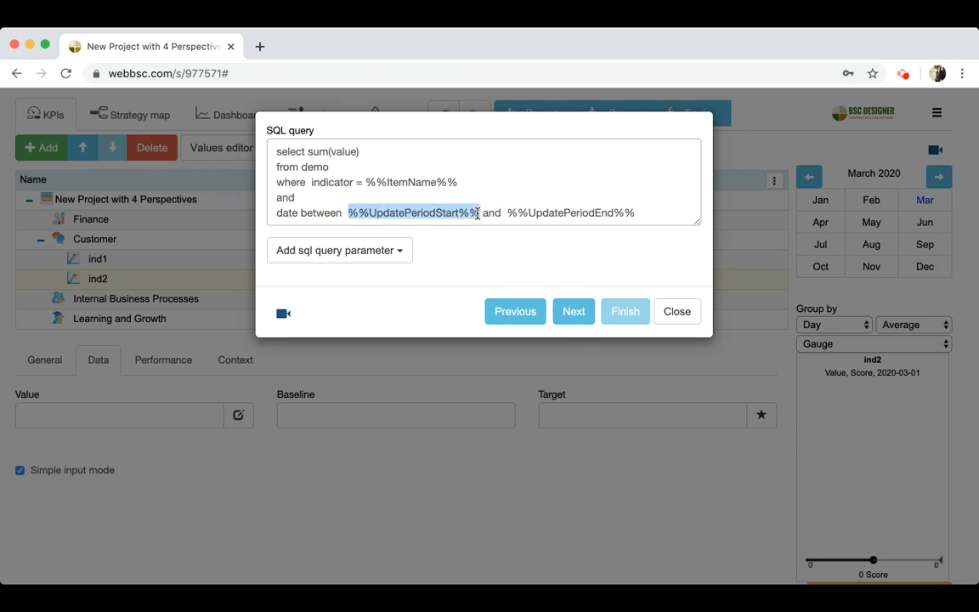
left_click(545, 212)
left_click(572, 313)
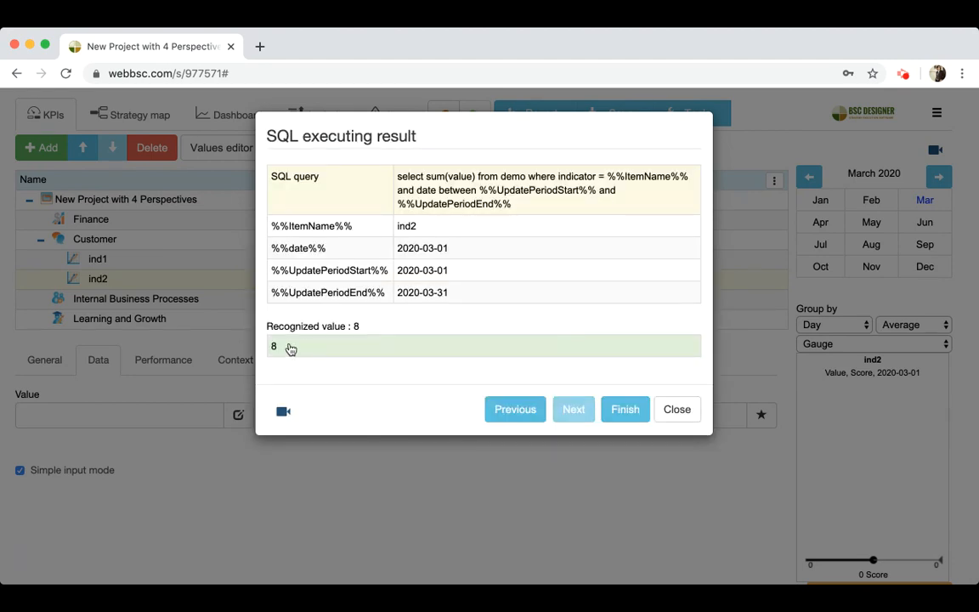
left_click_drag(275, 346, 438, 350)
left_click(624, 408)
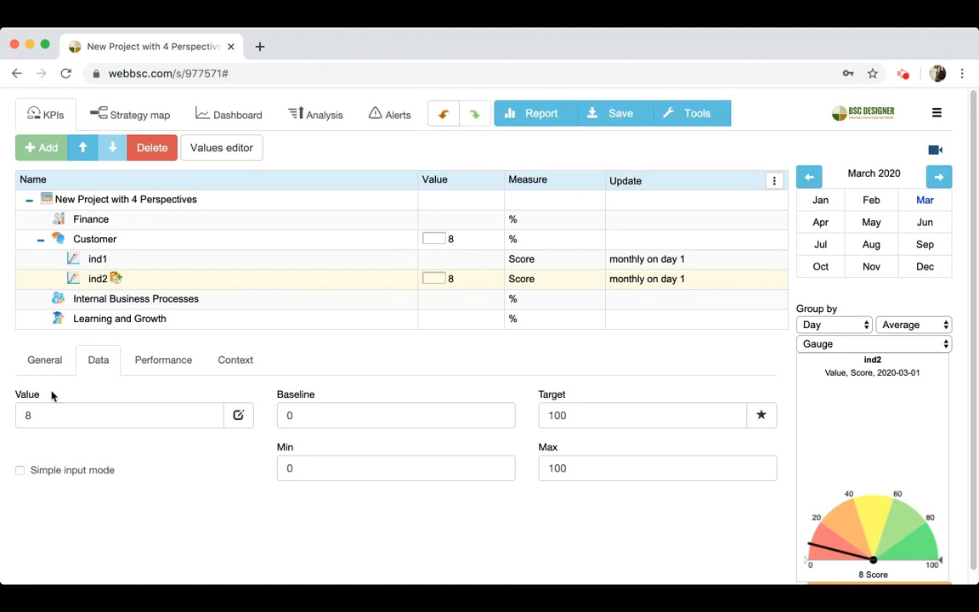
Step: Load ind2's SQL values for February and January 2020 and check the values stored per date in the Values editor
left_click(222, 147)
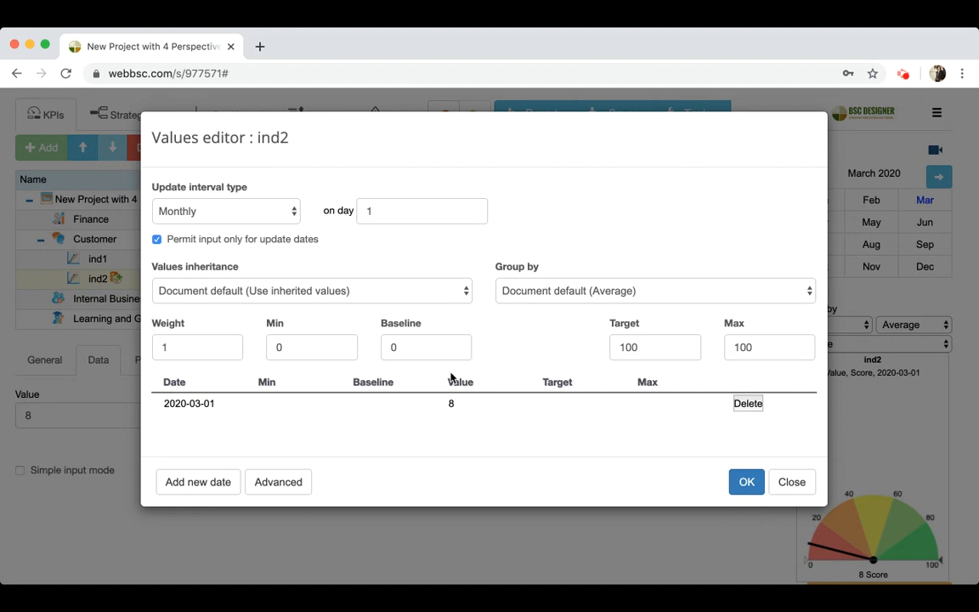
left_click(792, 482)
left_click(874, 202)
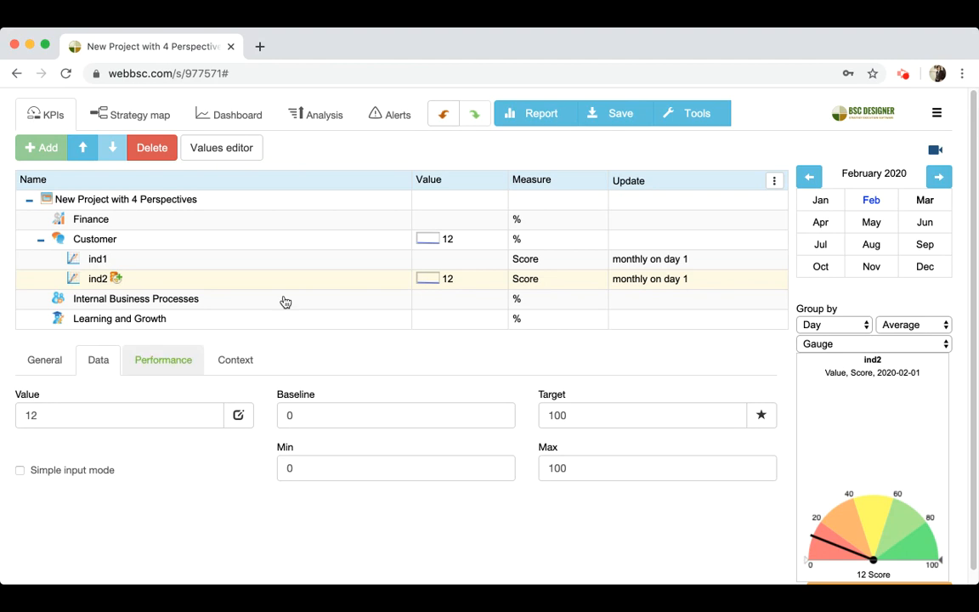
left_click(821, 202)
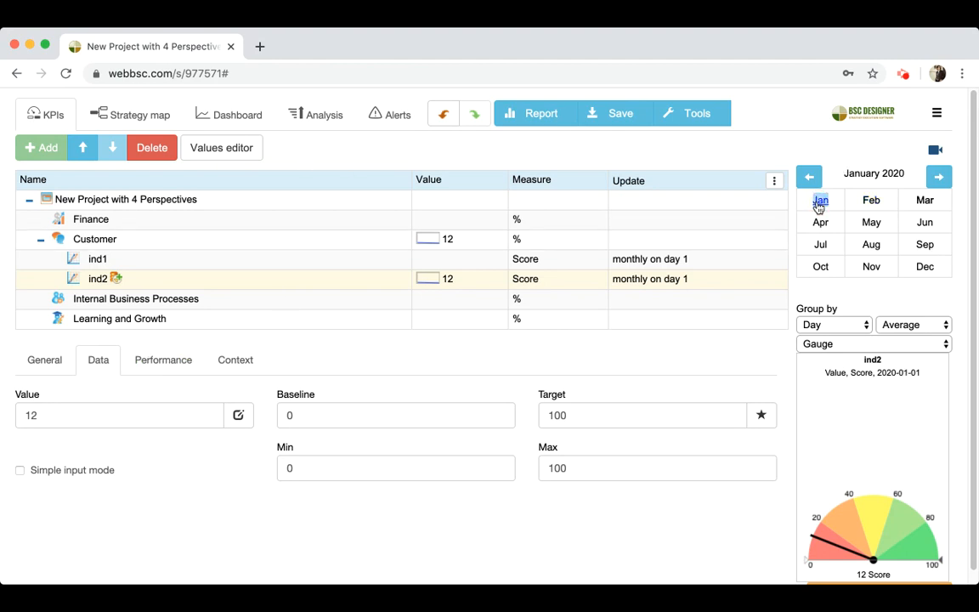
left_click(820, 202)
left_click(61, 415)
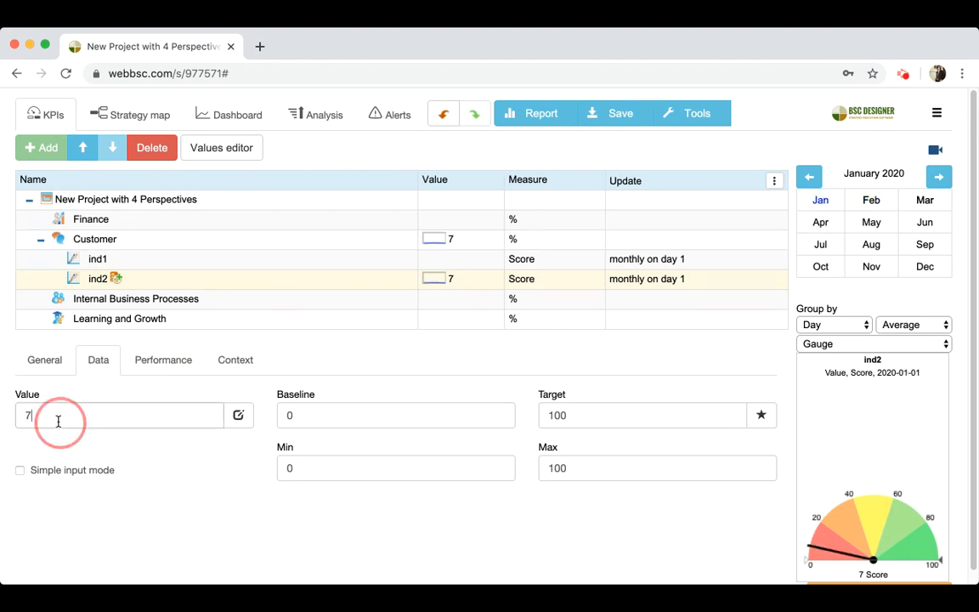
double_click(15, 414)
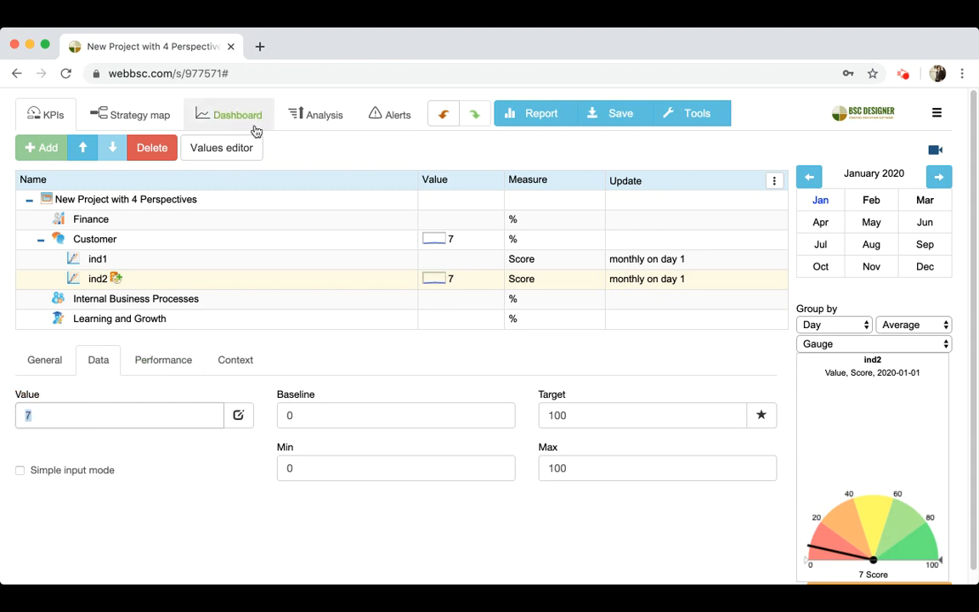
left_click(221, 149)
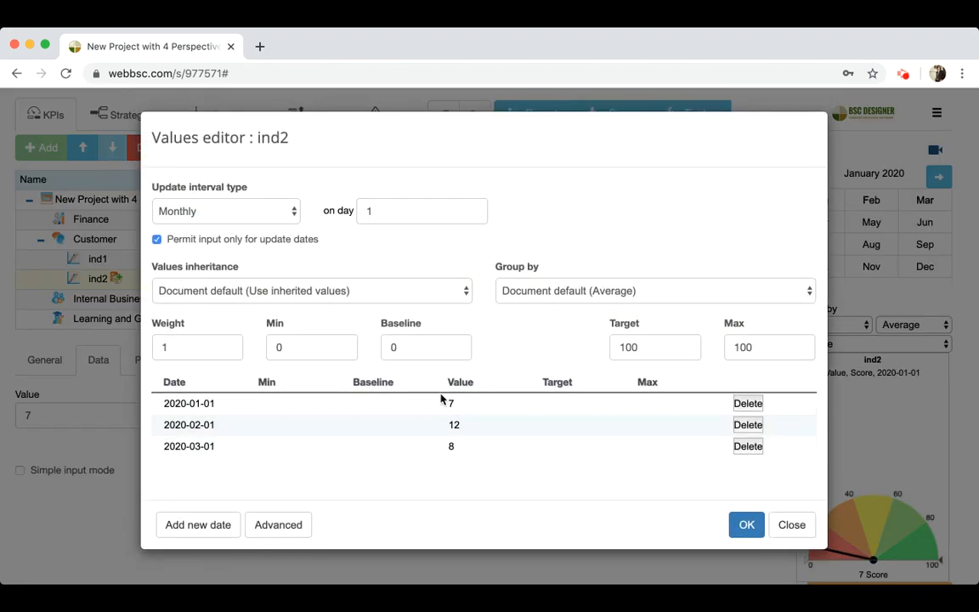
left_click(790, 527)
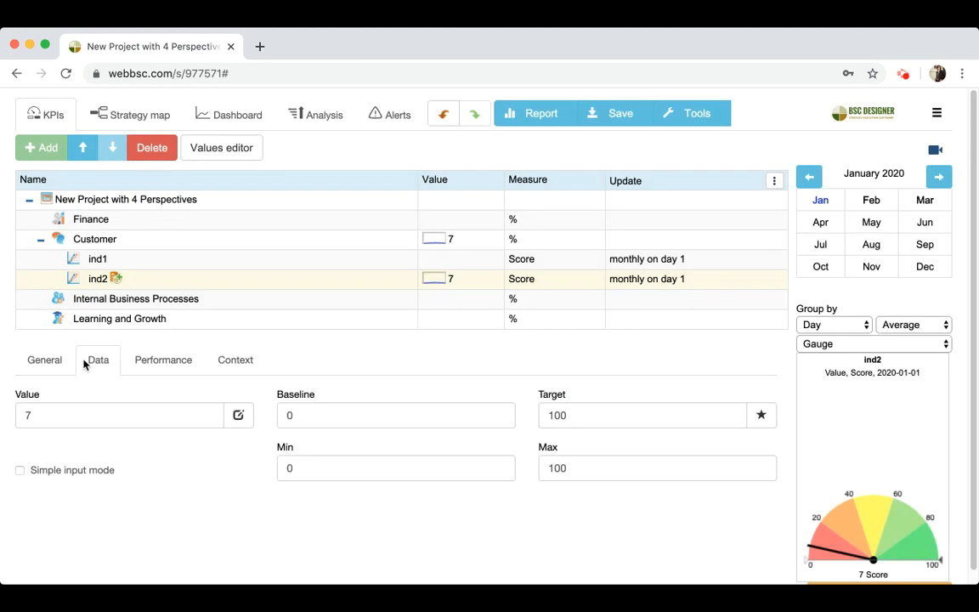
Step: Examine ind2's SQL query and the values its query parameters take for January 2020
left_click(70, 364)
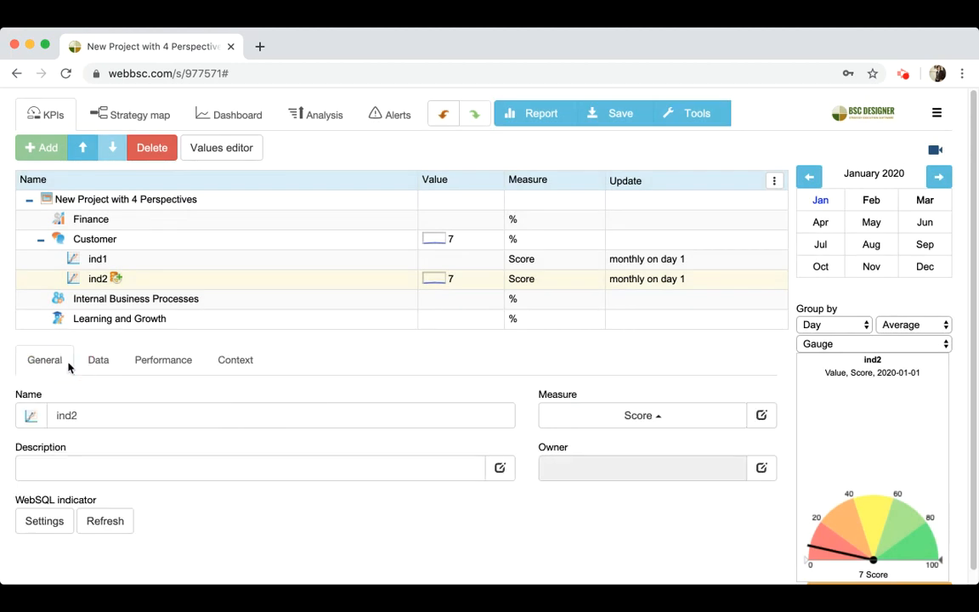
left_click(49, 524)
scroll(511, 510, "down", 2)
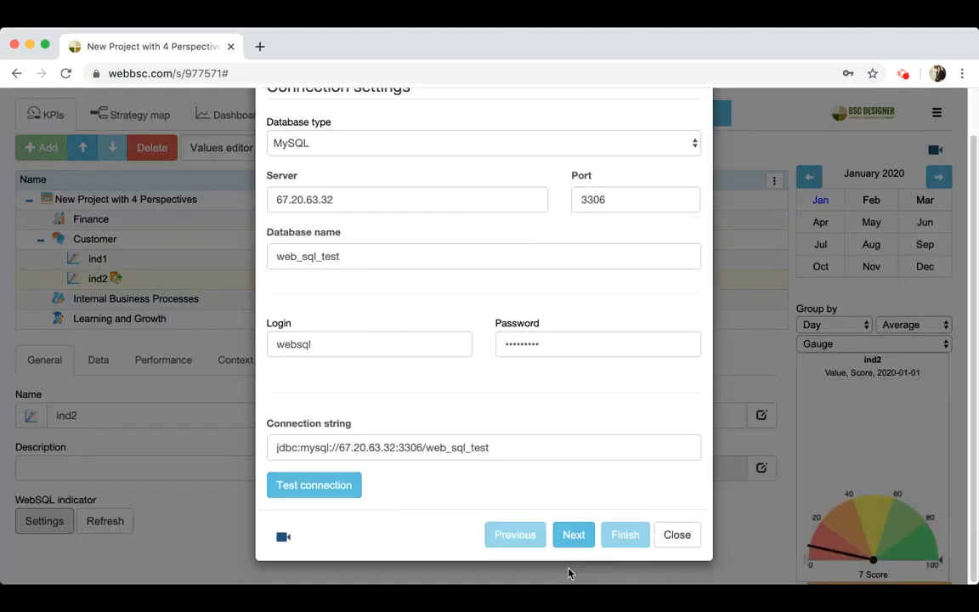
left_click(575, 533)
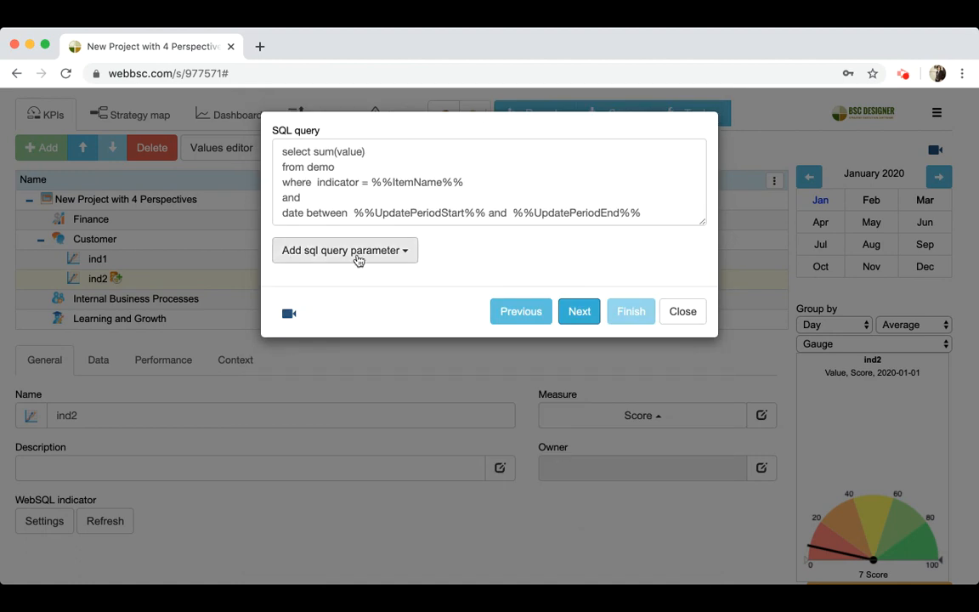
left_click(343, 249)
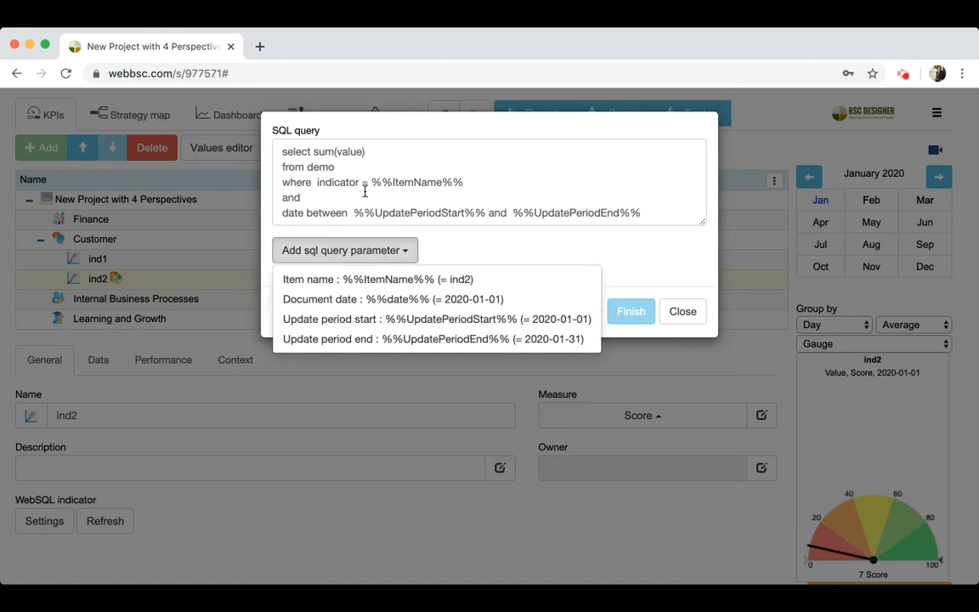
left_click(398, 251)
left_click(635, 279)
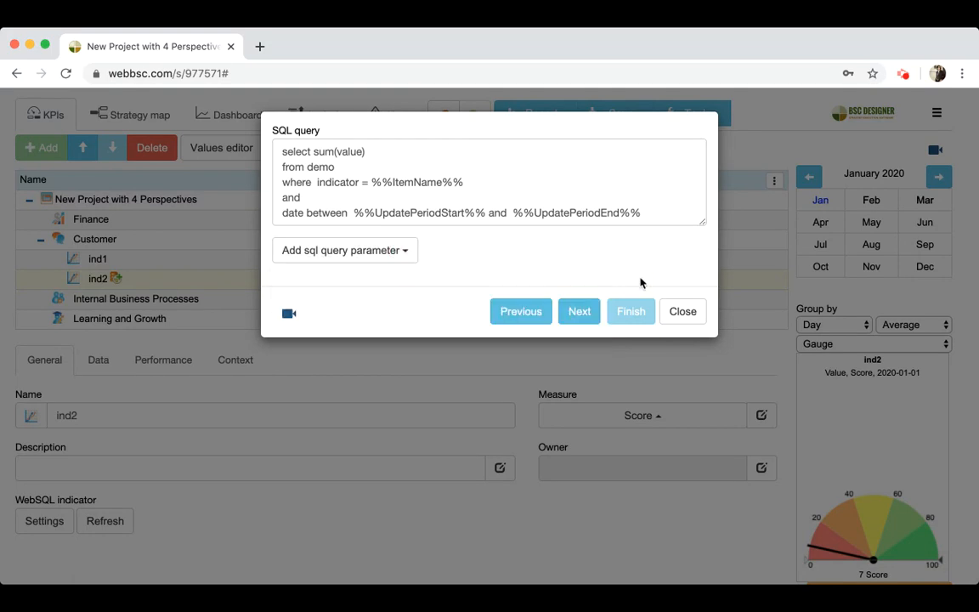
left_click(668, 311)
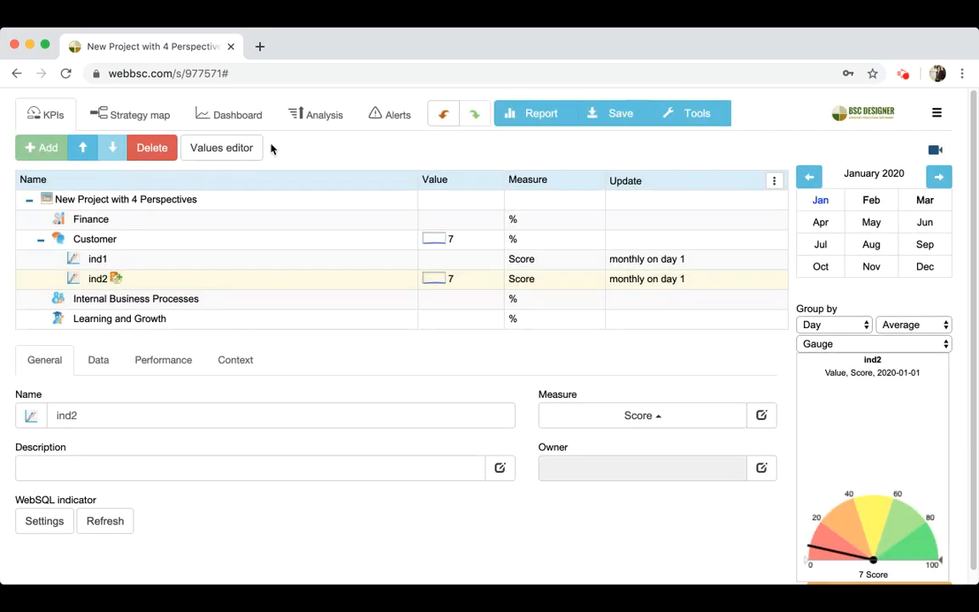
Step: Override ind2's stored value for 2020-01-01 with 9 and check it in the indicator's data
left_click(238, 150)
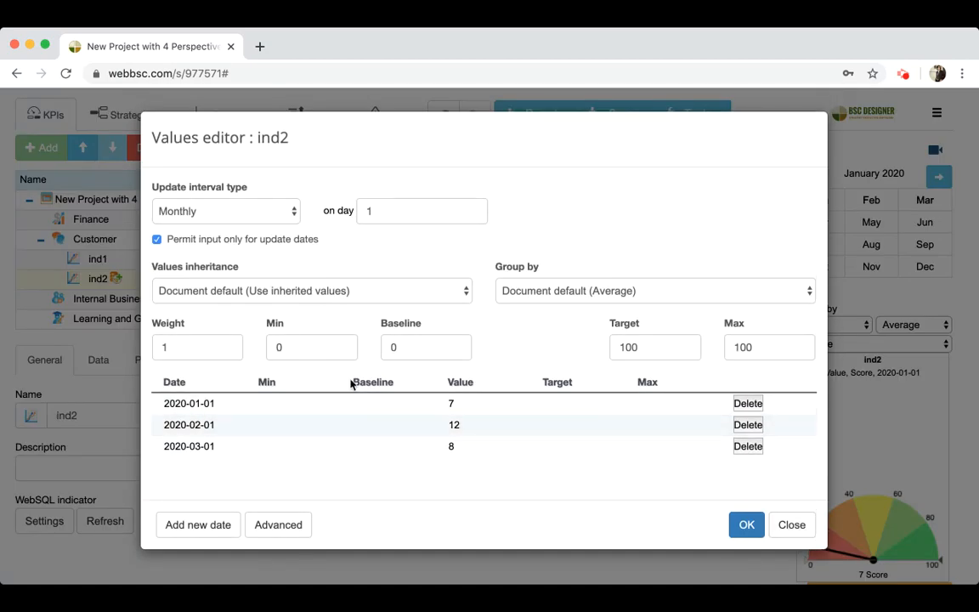
left_click(461, 403)
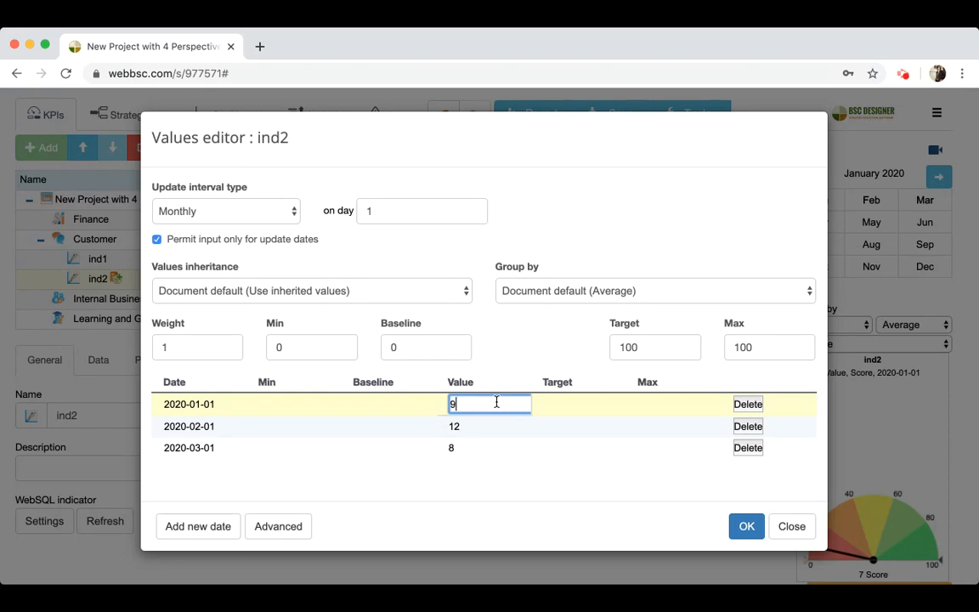
key("Return")
left_click(747, 527)
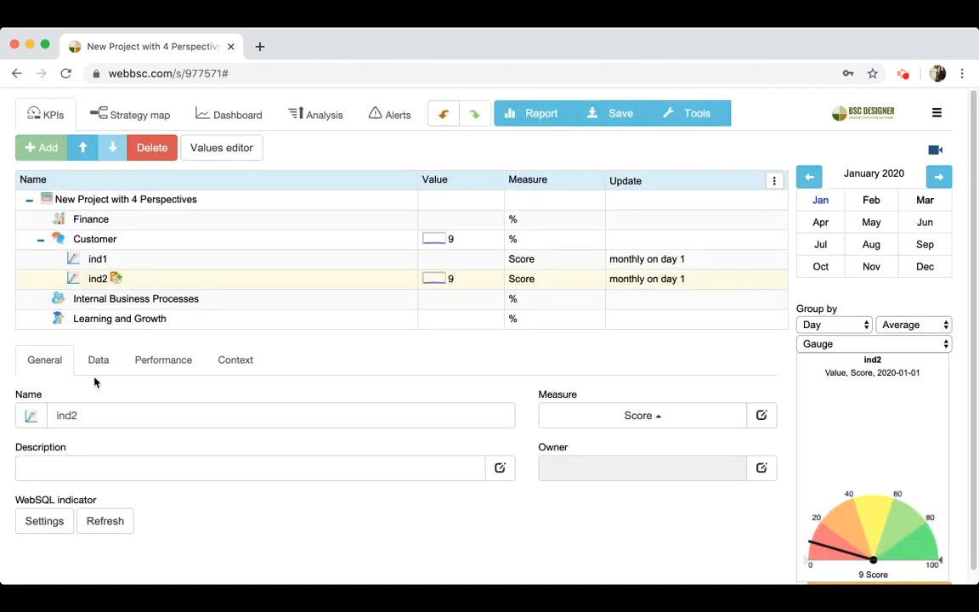
left_click(96, 360)
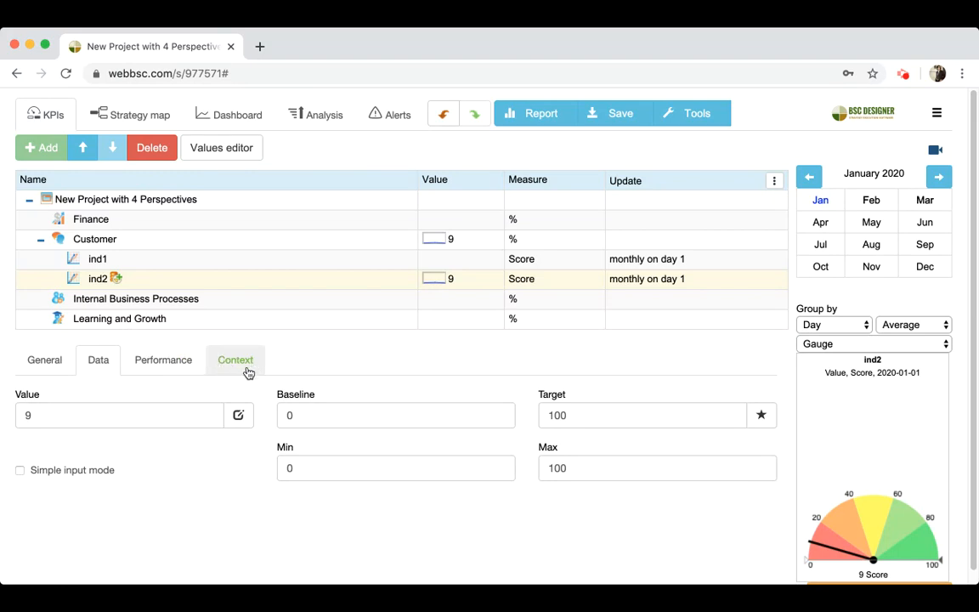
Step: Refresh the WebSQL indicator ind2 from the database and check its January 2020 value
left_click(62, 366)
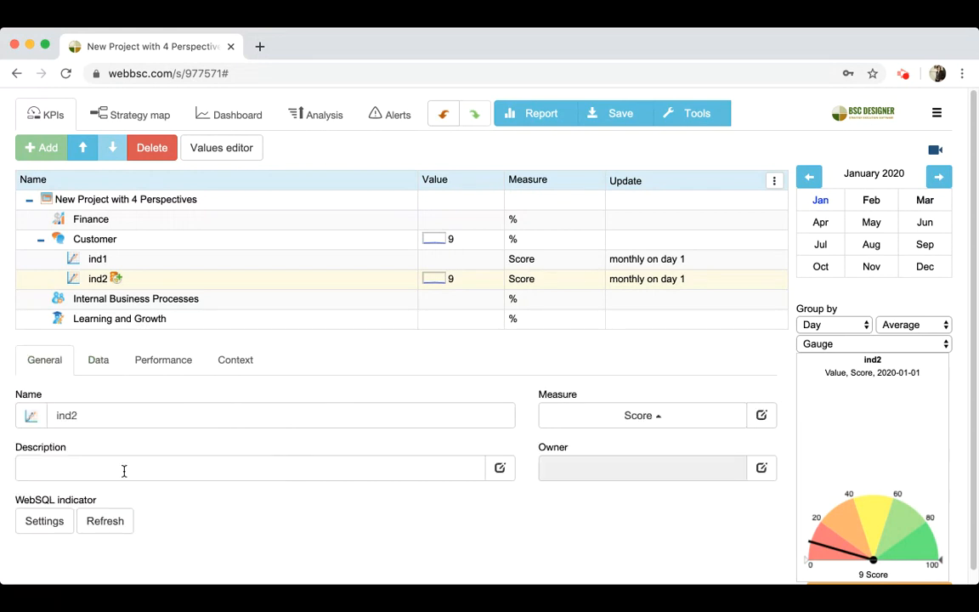
left_click(115, 525)
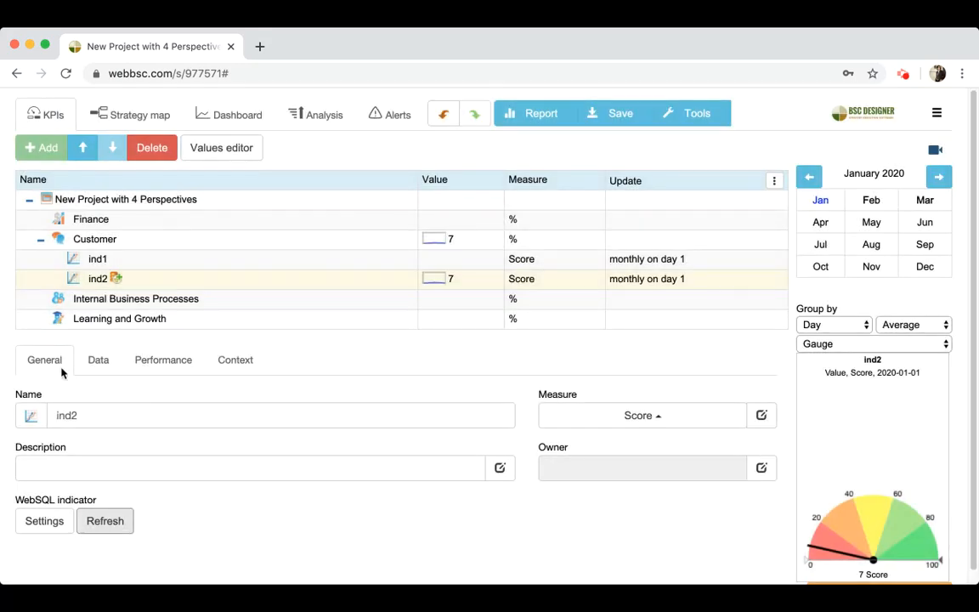
left_click(92, 357)
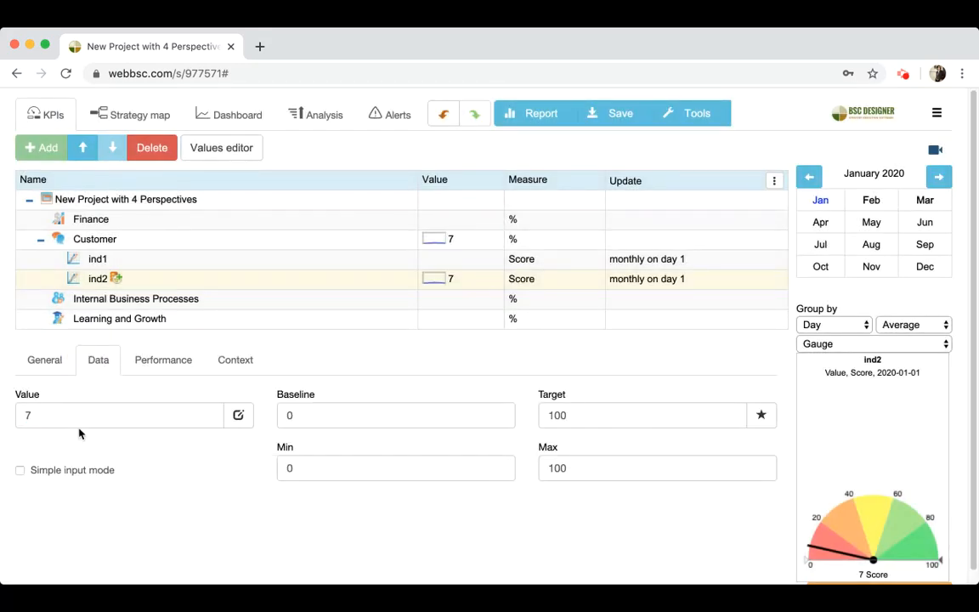
double_click(27, 415)
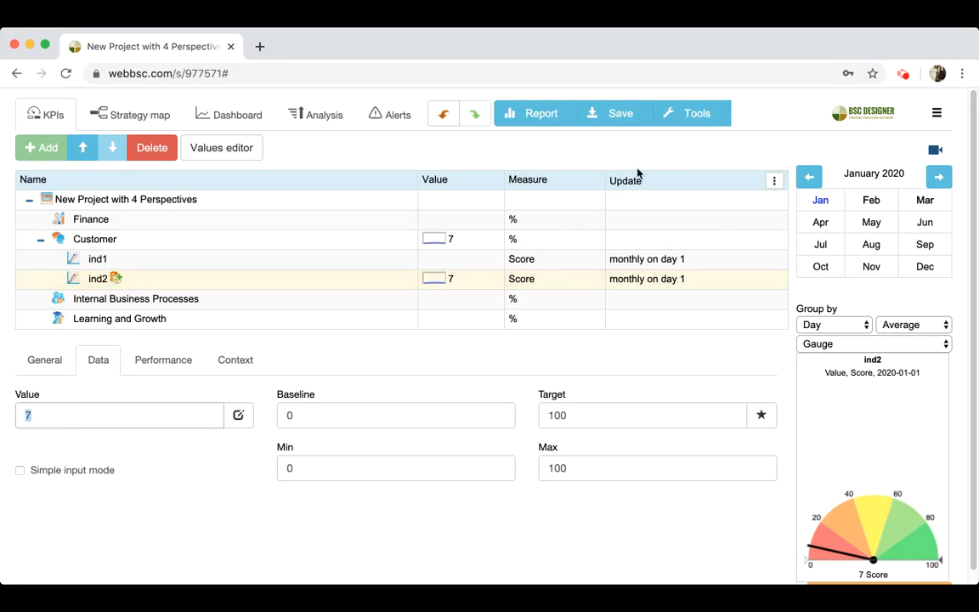
Step: Look up the refresh commands for imported values and compare ind2's value in February, April and January 2020
left_click(695, 126)
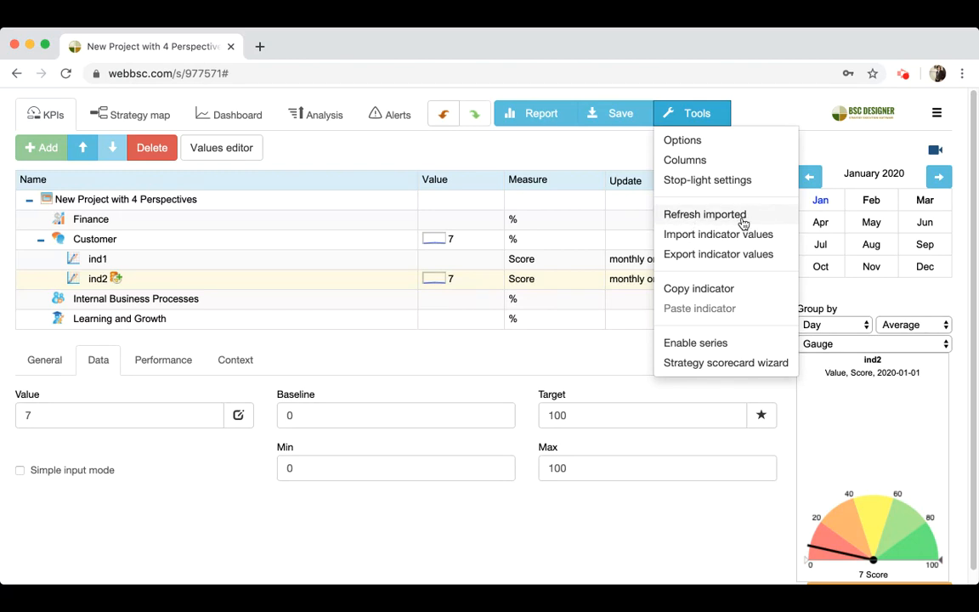
left_click(45, 359)
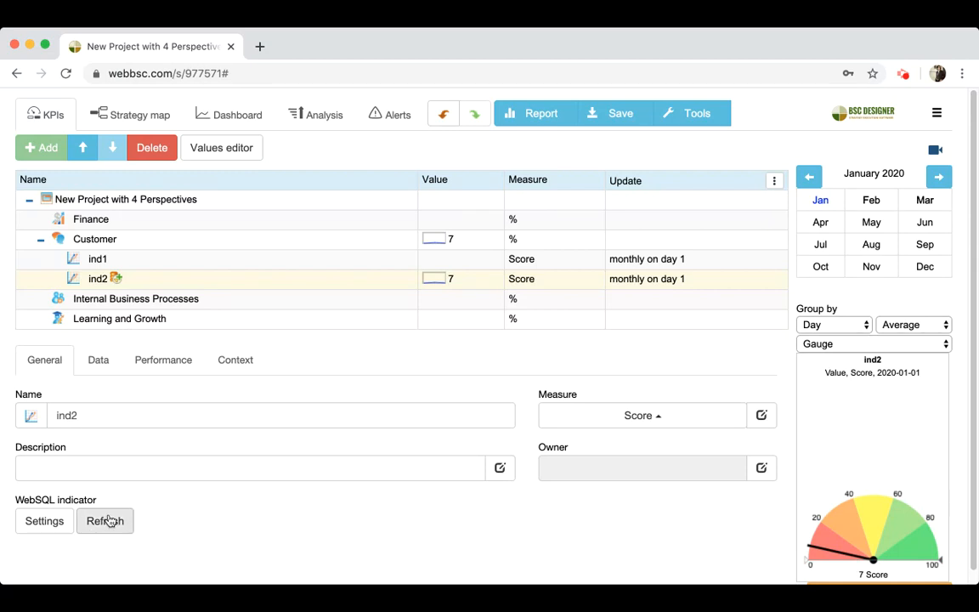
left_click(871, 202)
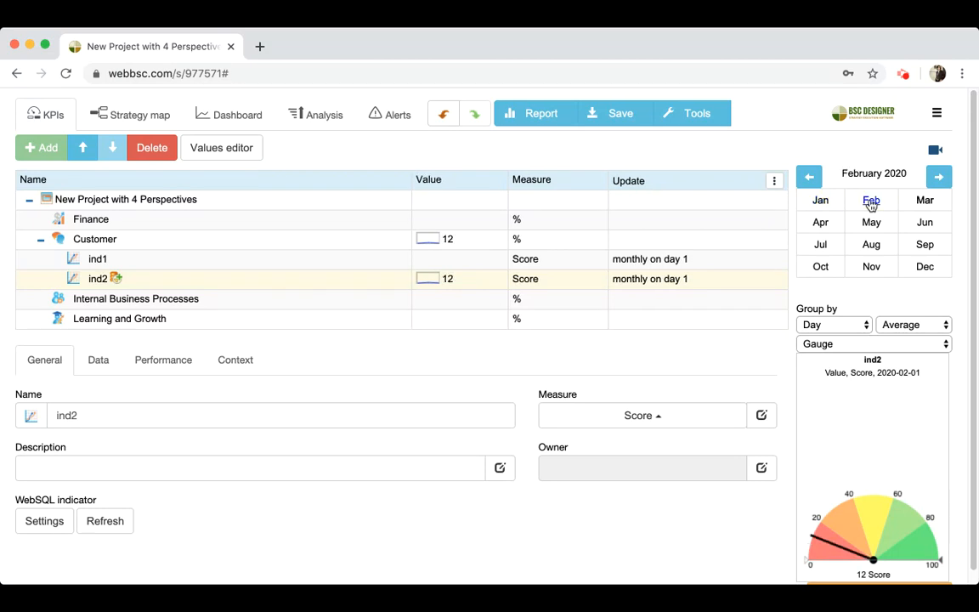
left_click(819, 225)
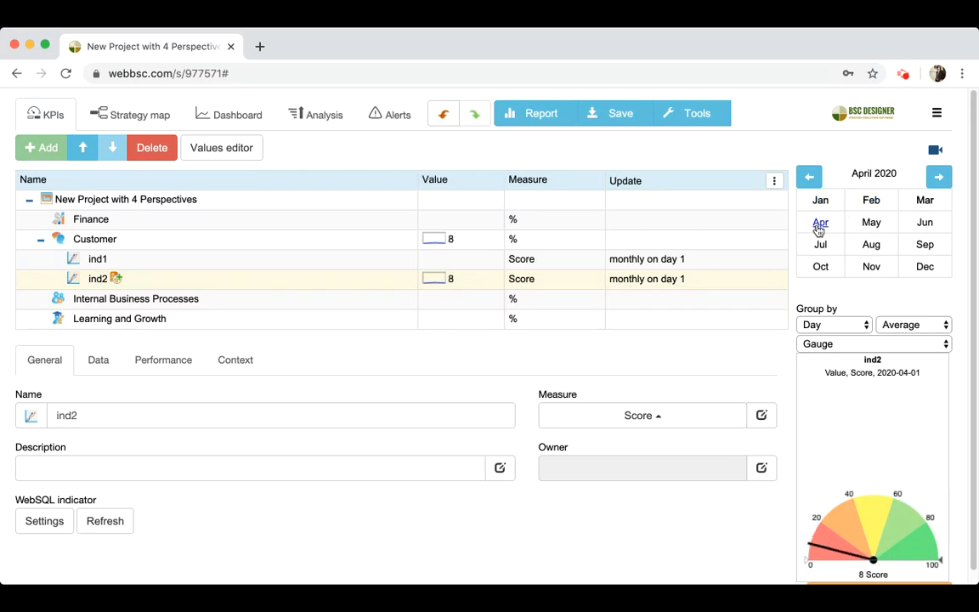
left_click(822, 203)
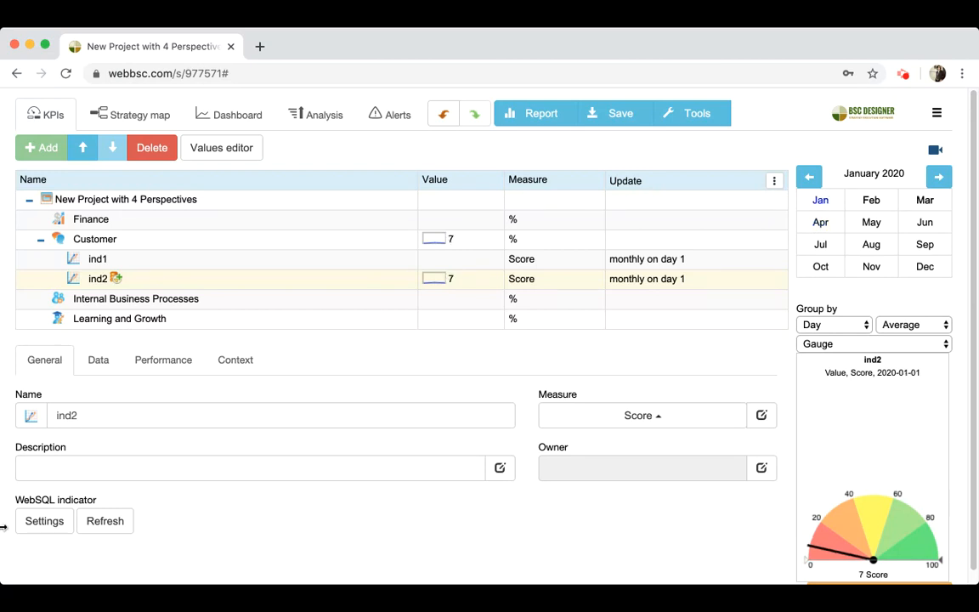
Step: Review ind2's MySQL connection settings and its SQL query, leaving both as they are
left_click(51, 520)
scroll(504, 496, "down", 1)
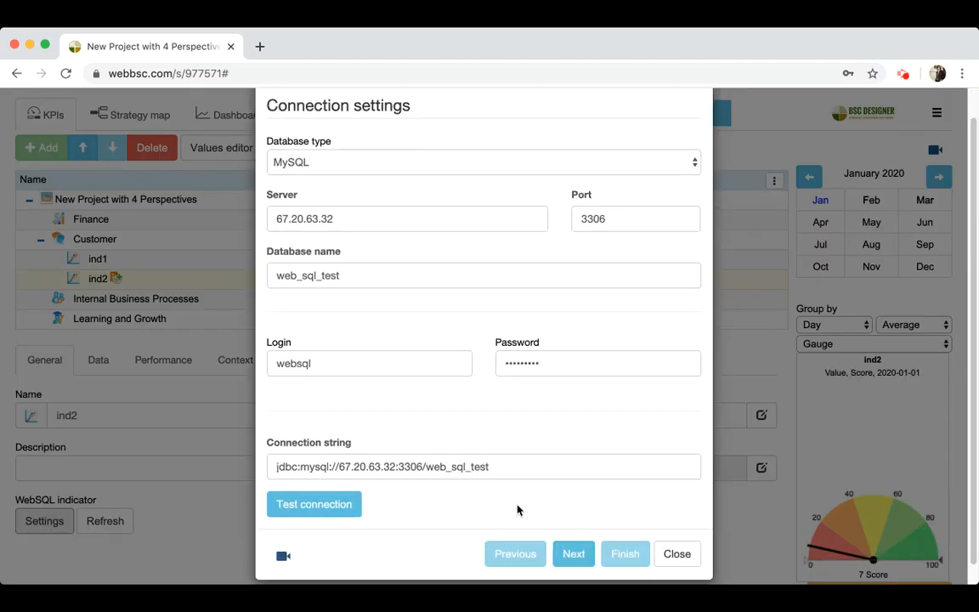
left_click(565, 554)
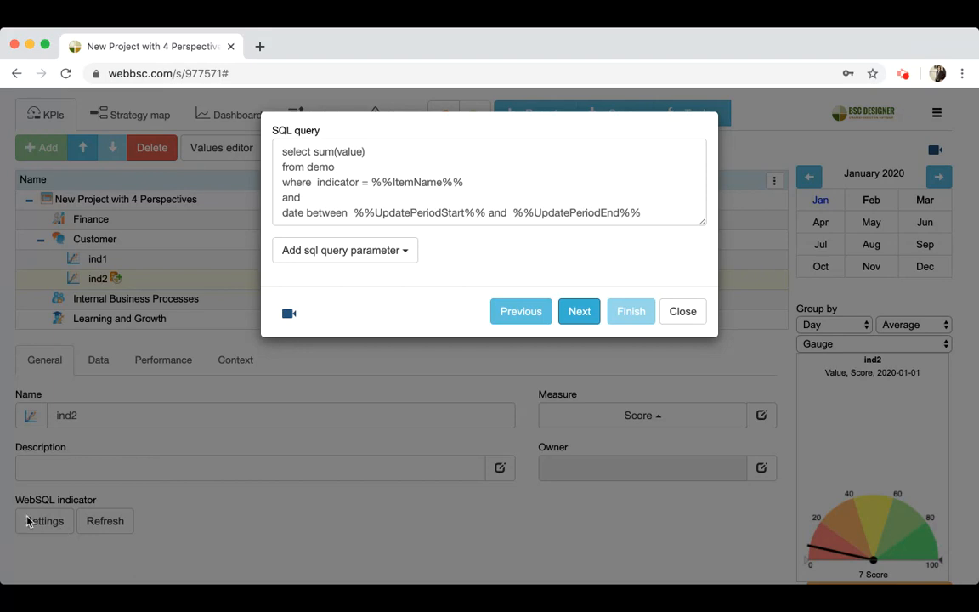
left_click(683, 312)
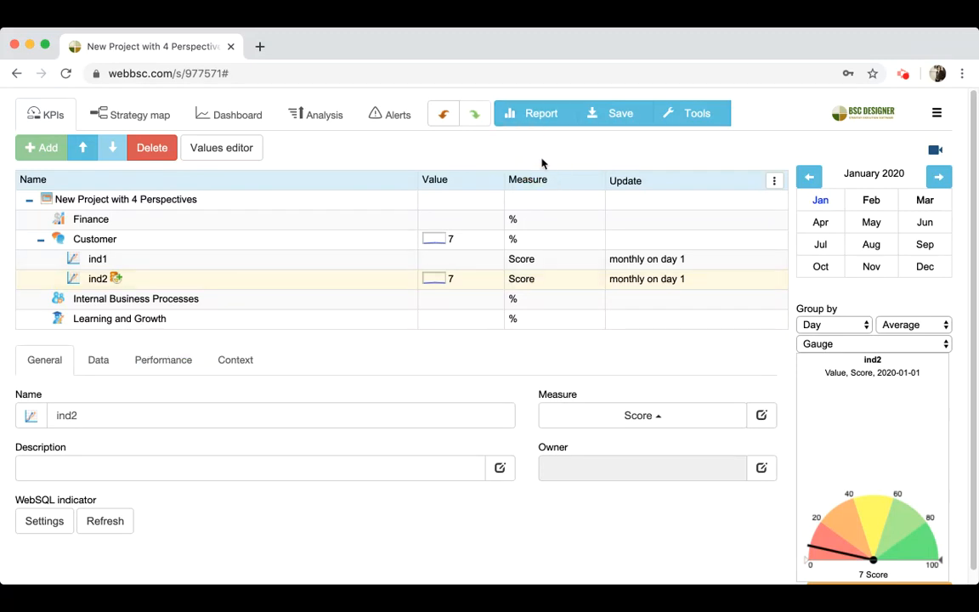
scroll(542, 163, "down", 1)
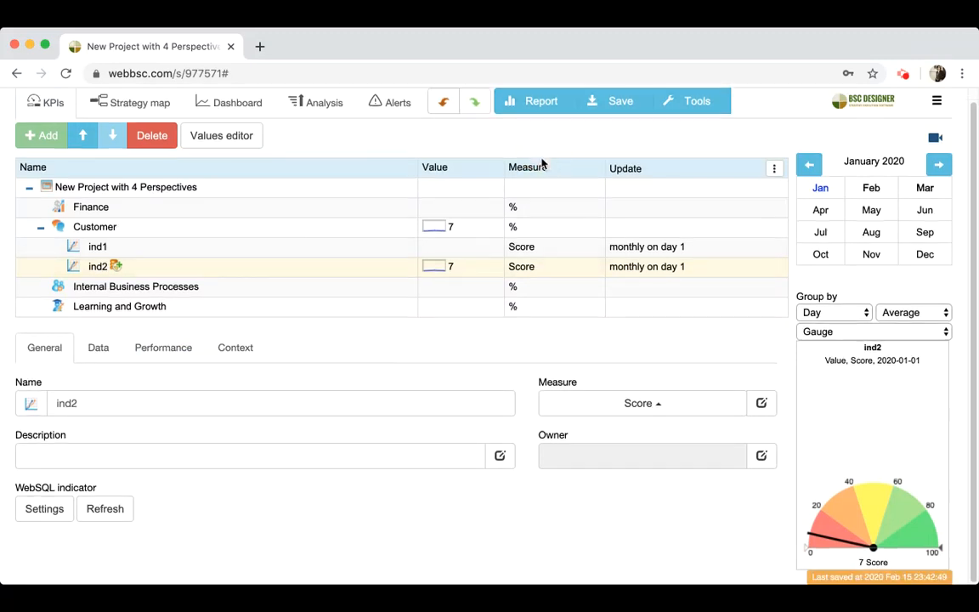
scroll(542, 163, "up", 1)
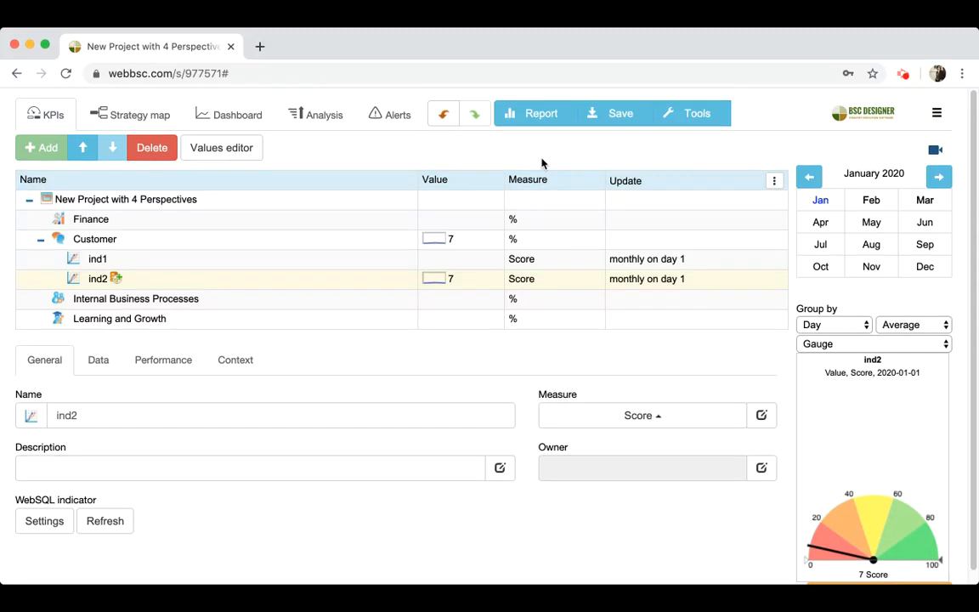